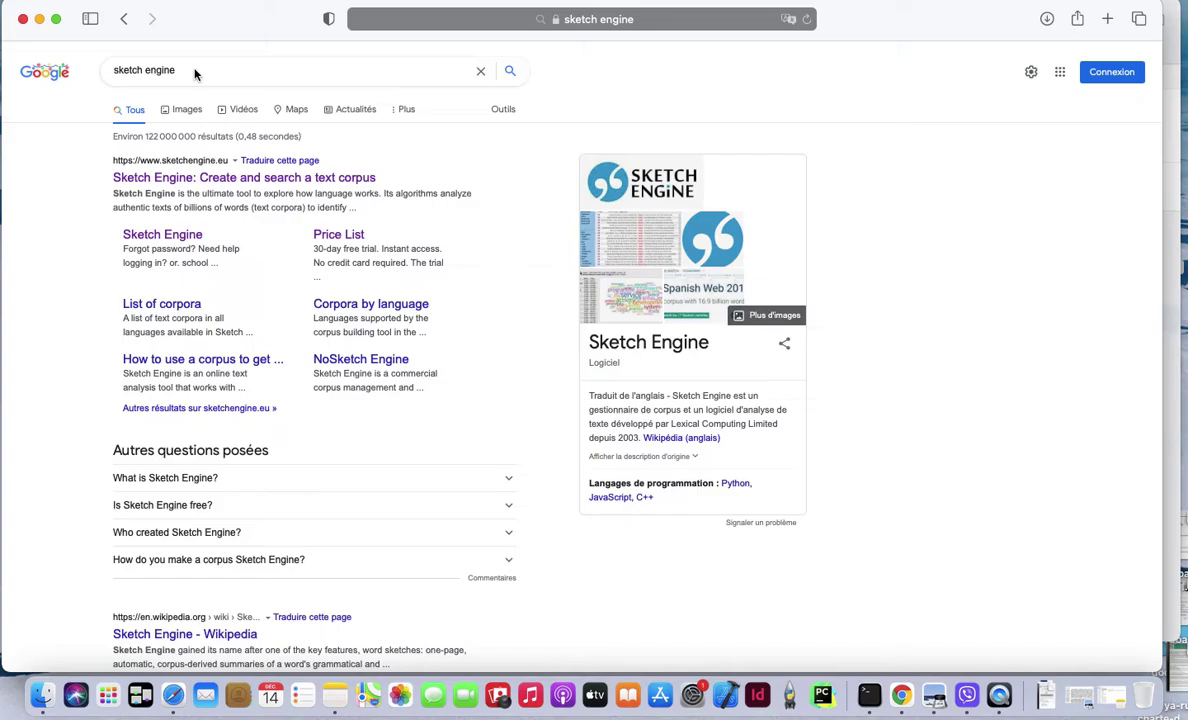
# Open the official Sketch Engine website from the search results and go to its login page
pyautogui.click(195, 72)
pyautogui.click(15, 205)
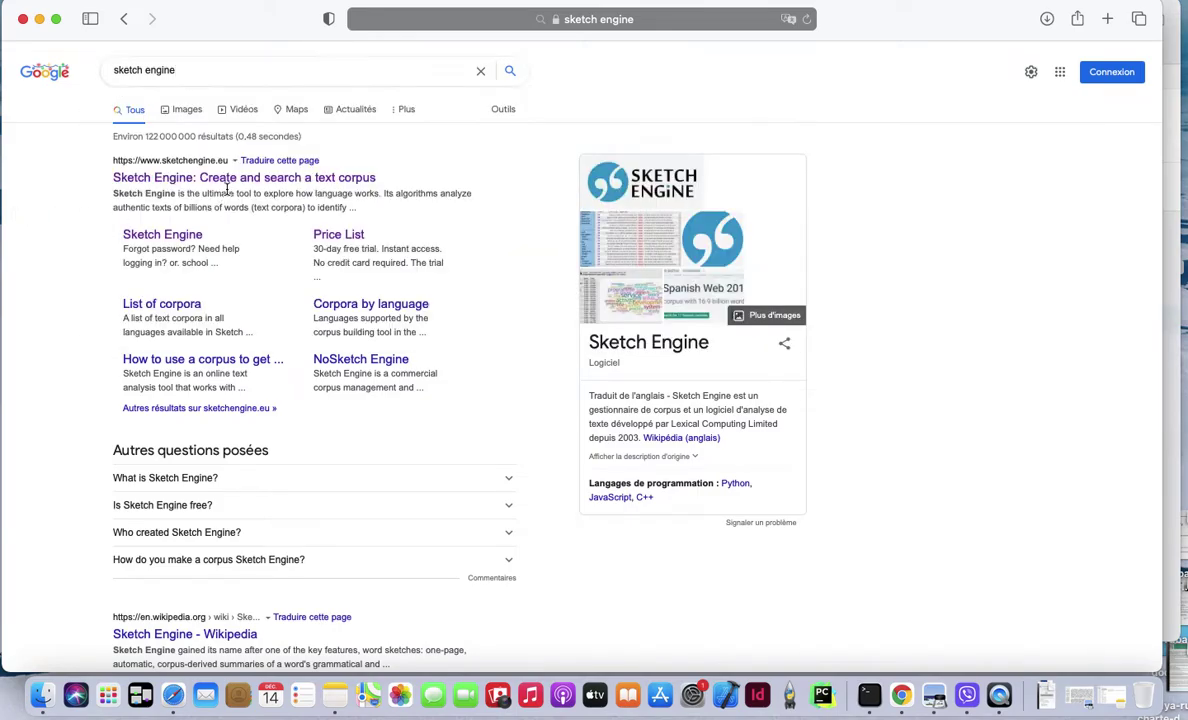
pyautogui.click(232, 180)
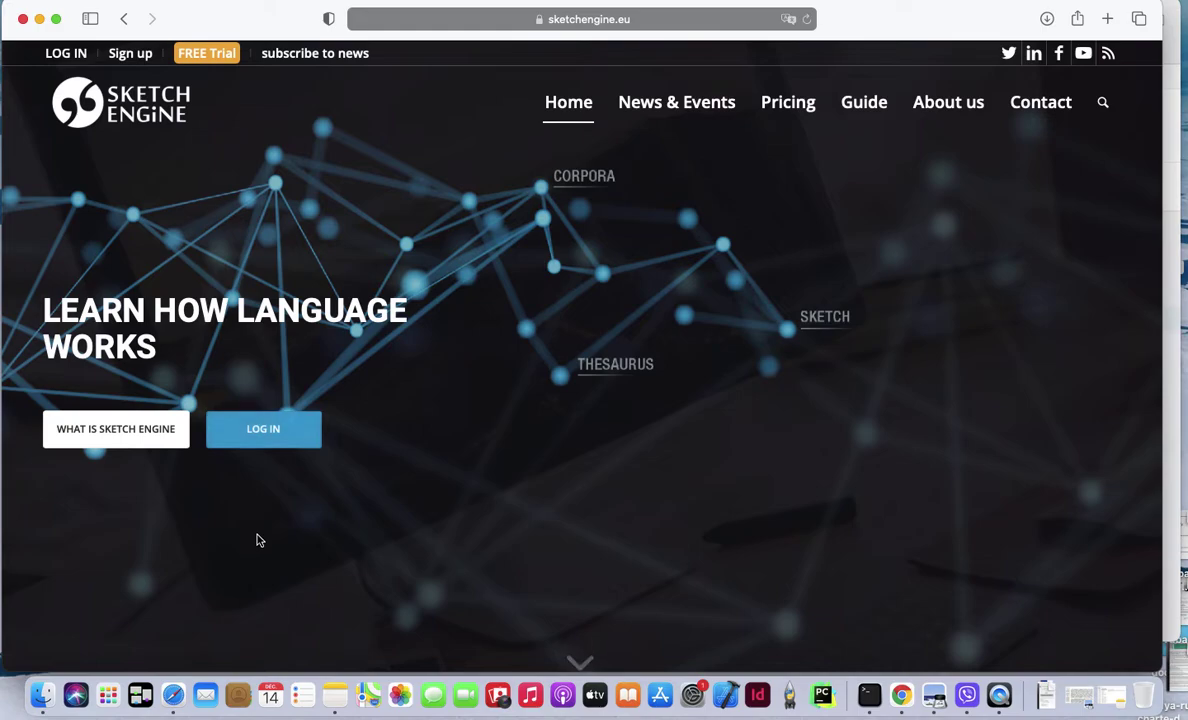
pyautogui.click(267, 432)
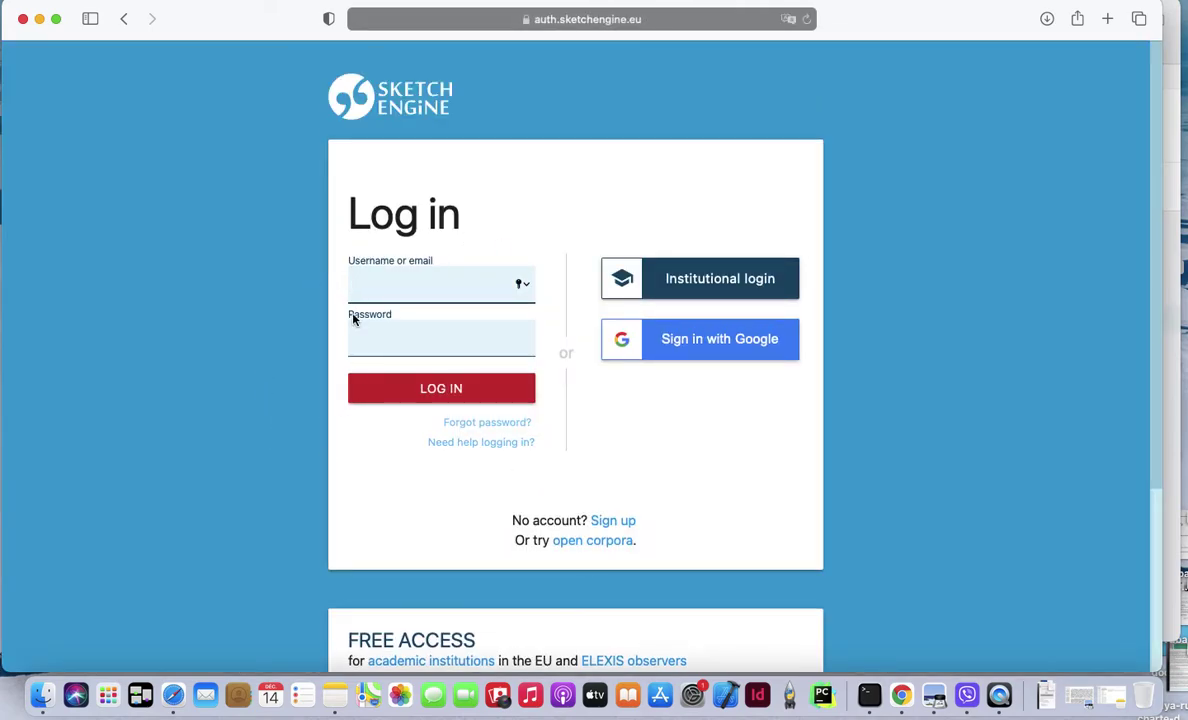
# Choose institutional login, search for "ehess" and select EHESS idp V3 as the institution
pyautogui.click(698, 284)
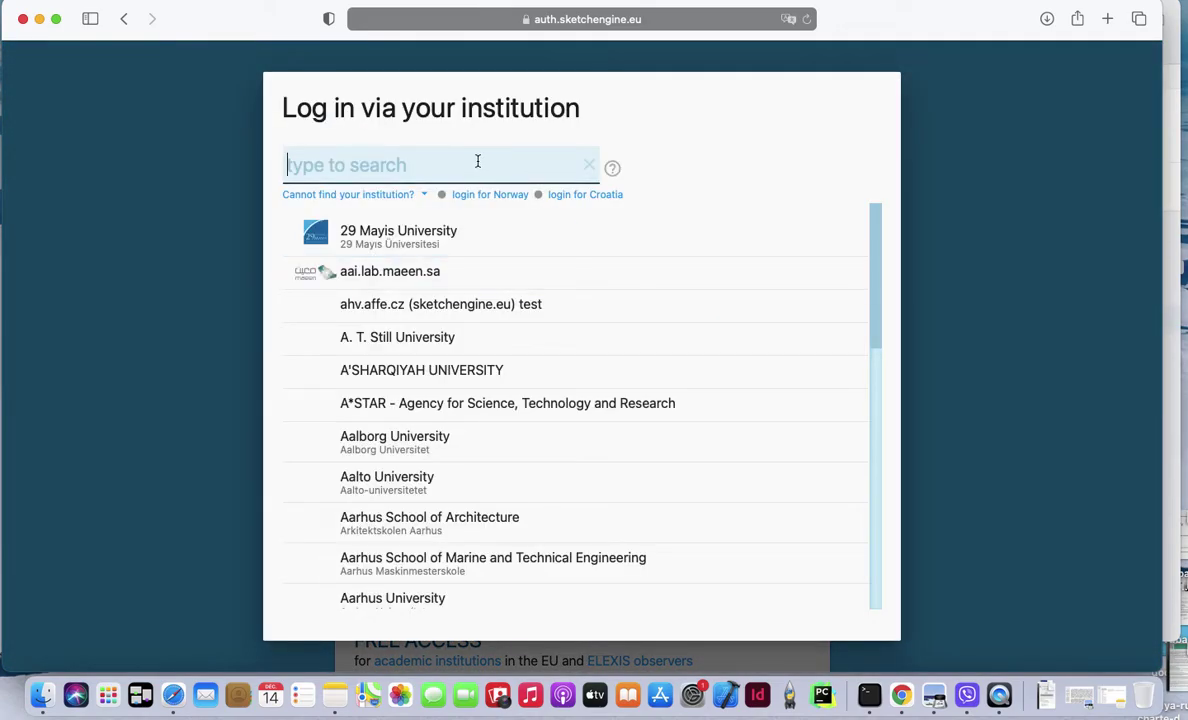
pyautogui.write('ehess')
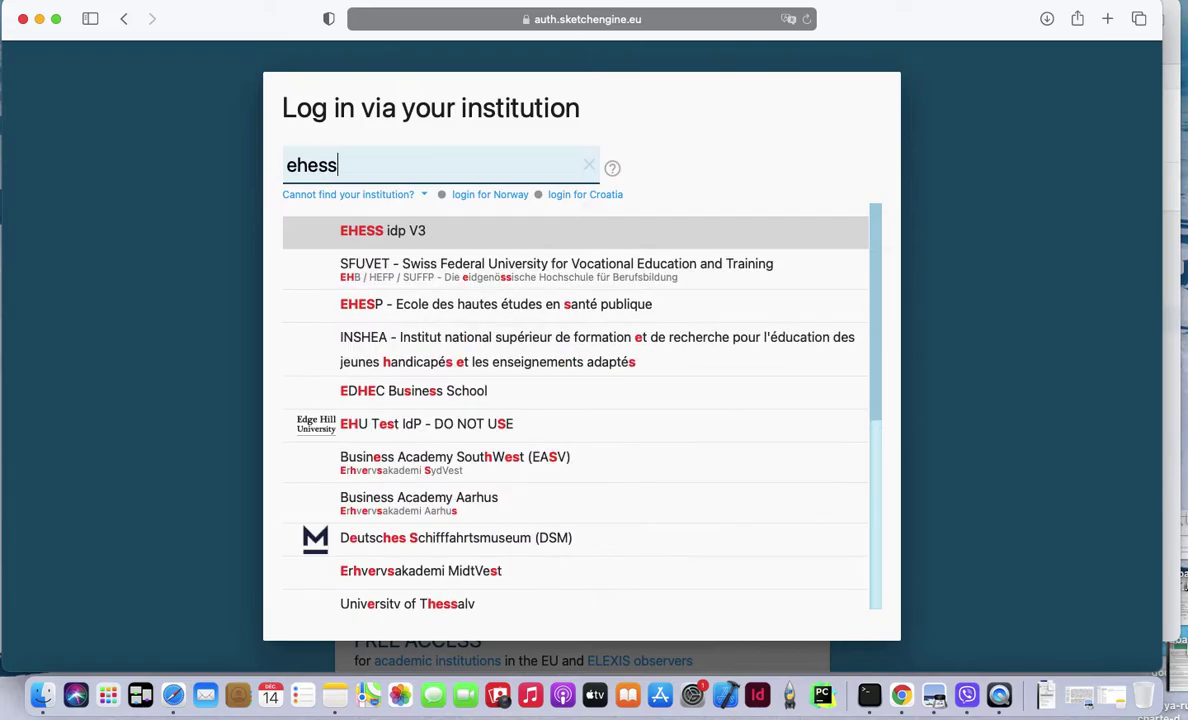
pyautogui.click(442, 232)
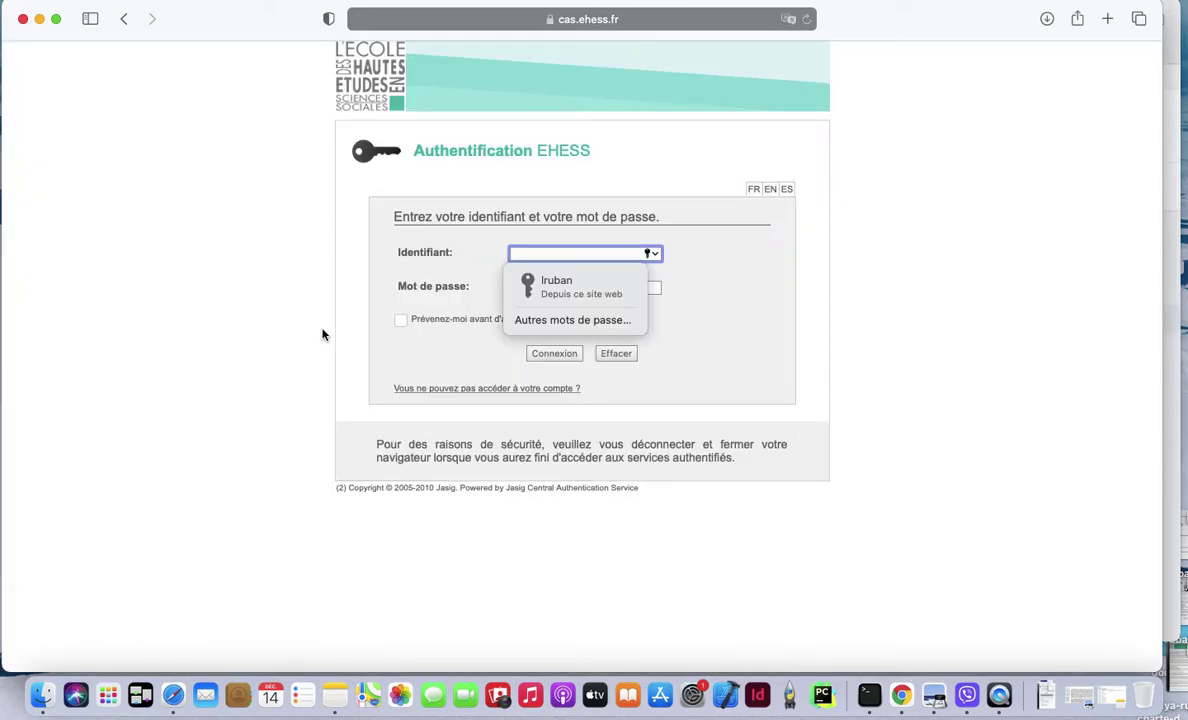
# Sign in with the saved username and password, and accept sending the account information for this connection only
pyautogui.click(562, 280)
pyautogui.click(555, 355)
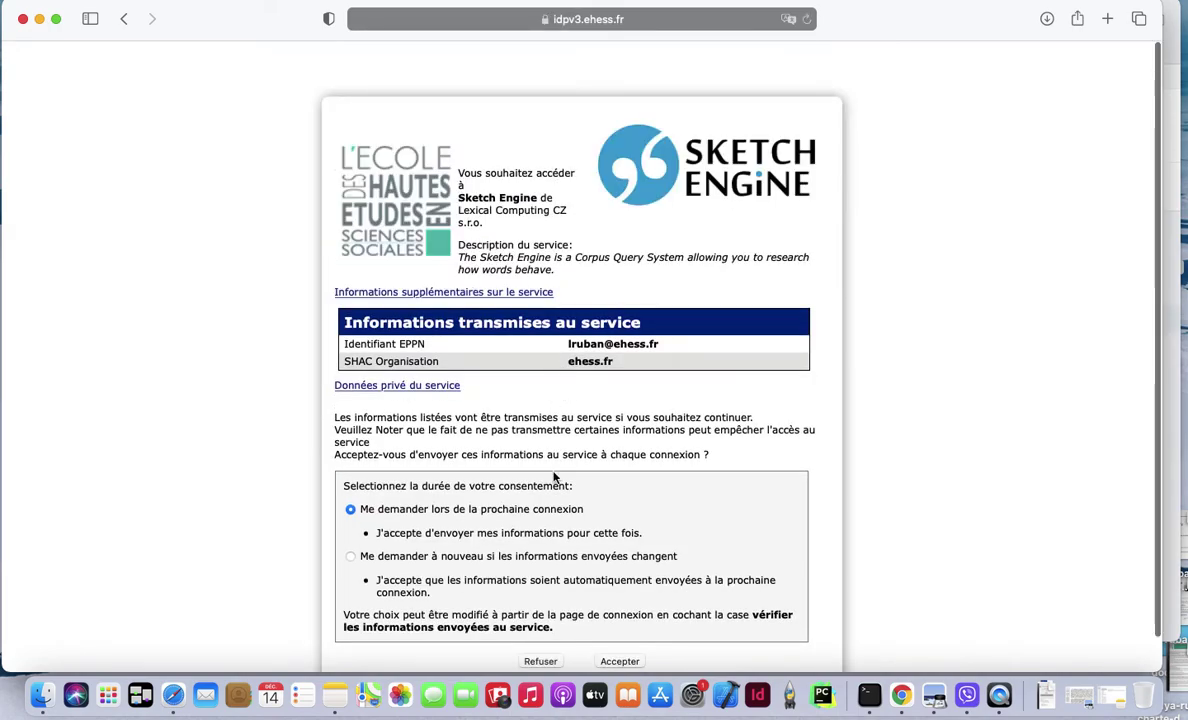
pyautogui.scroll(-2, 555, 478)
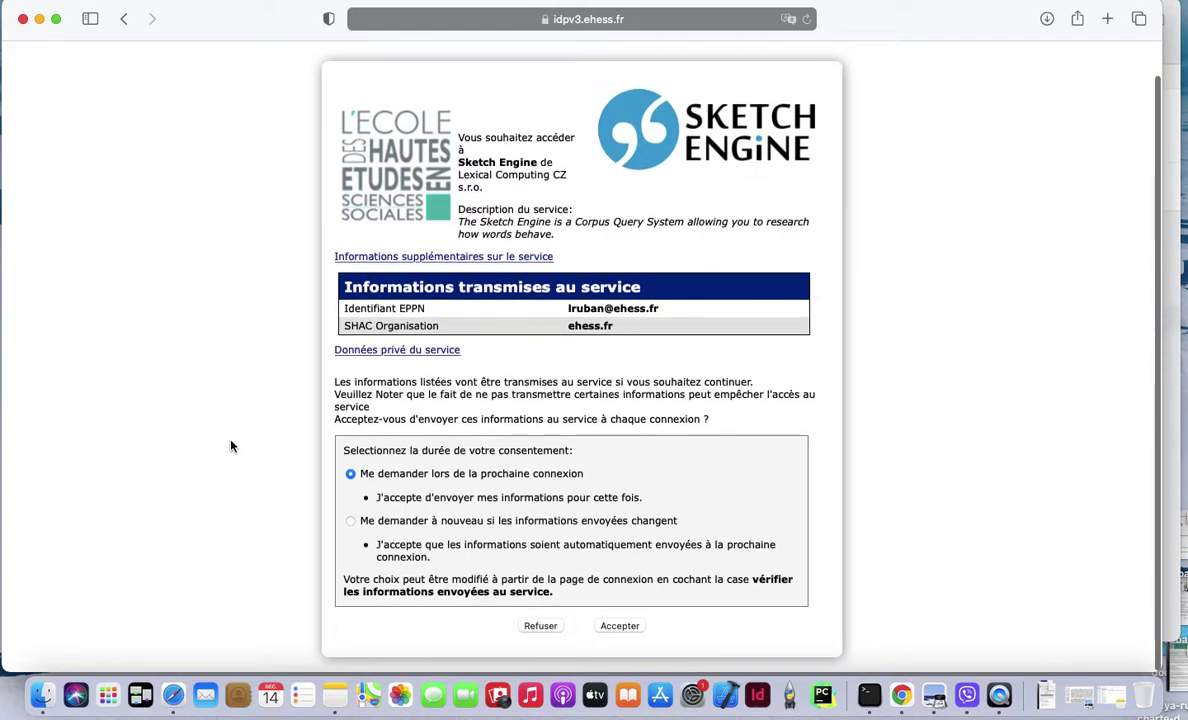
pyautogui.click(620, 627)
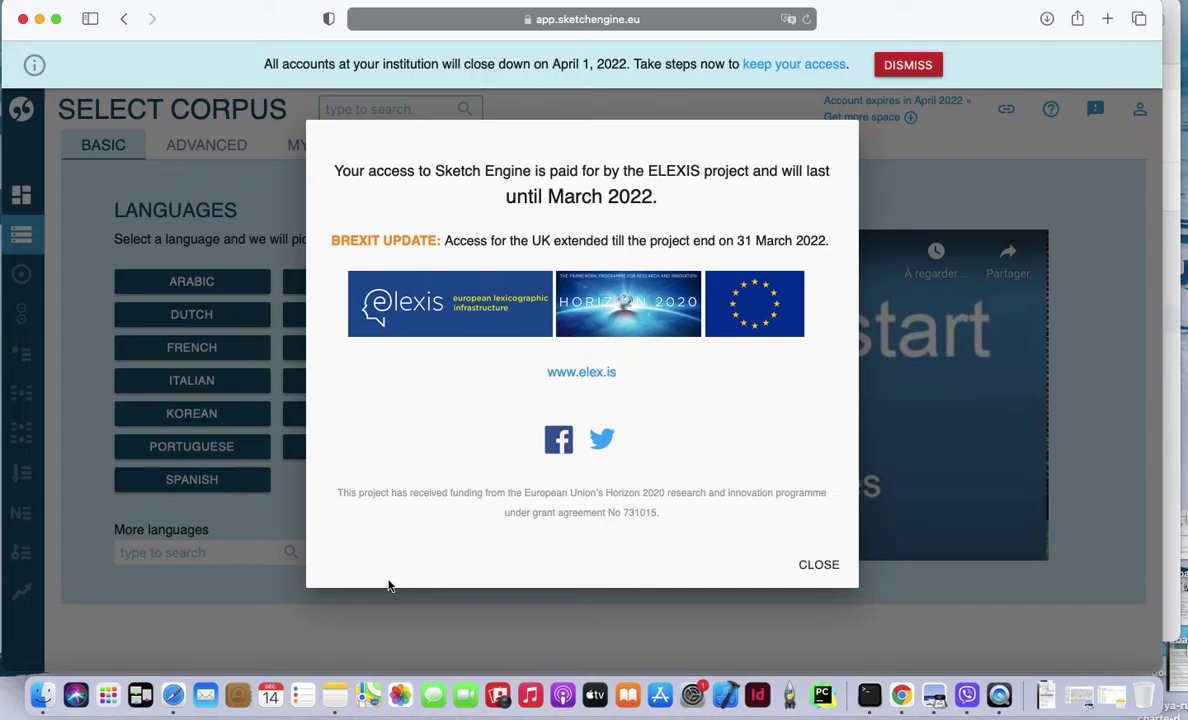
# Close the ELEXIS access notice and dismiss the banner about institutional accounts closing down
pyautogui.click(819, 566)
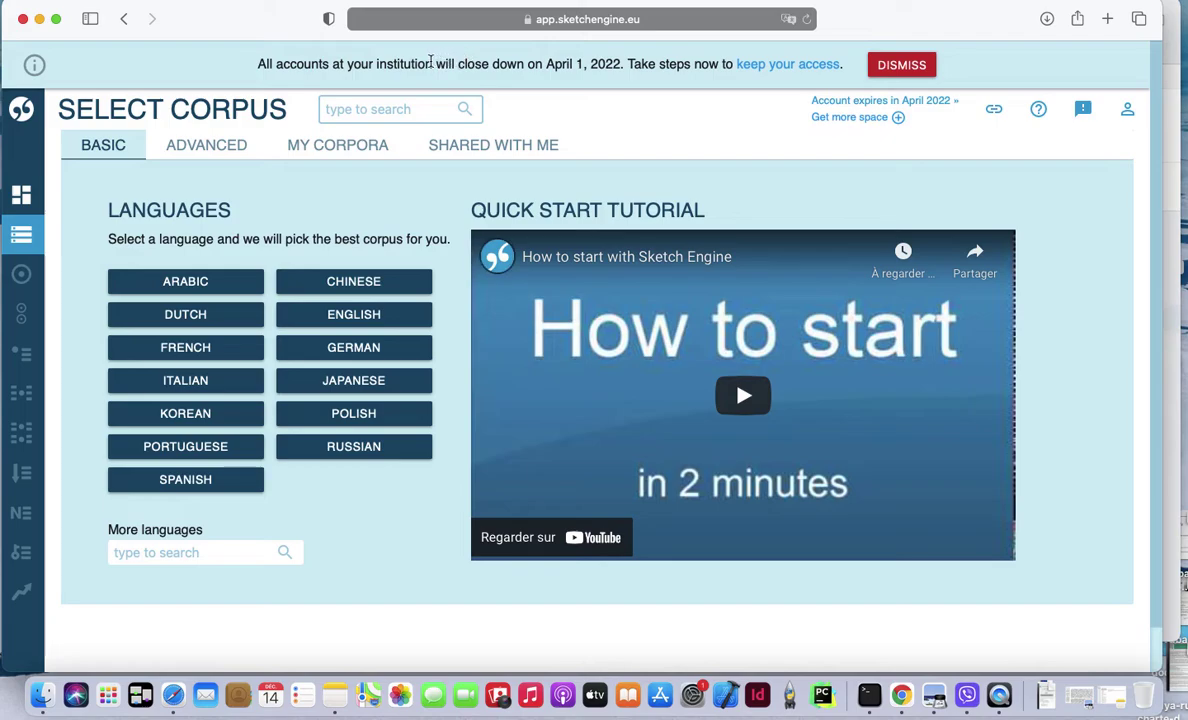
pyautogui.moveTo(434, 62); pyautogui.dragTo(625, 62)
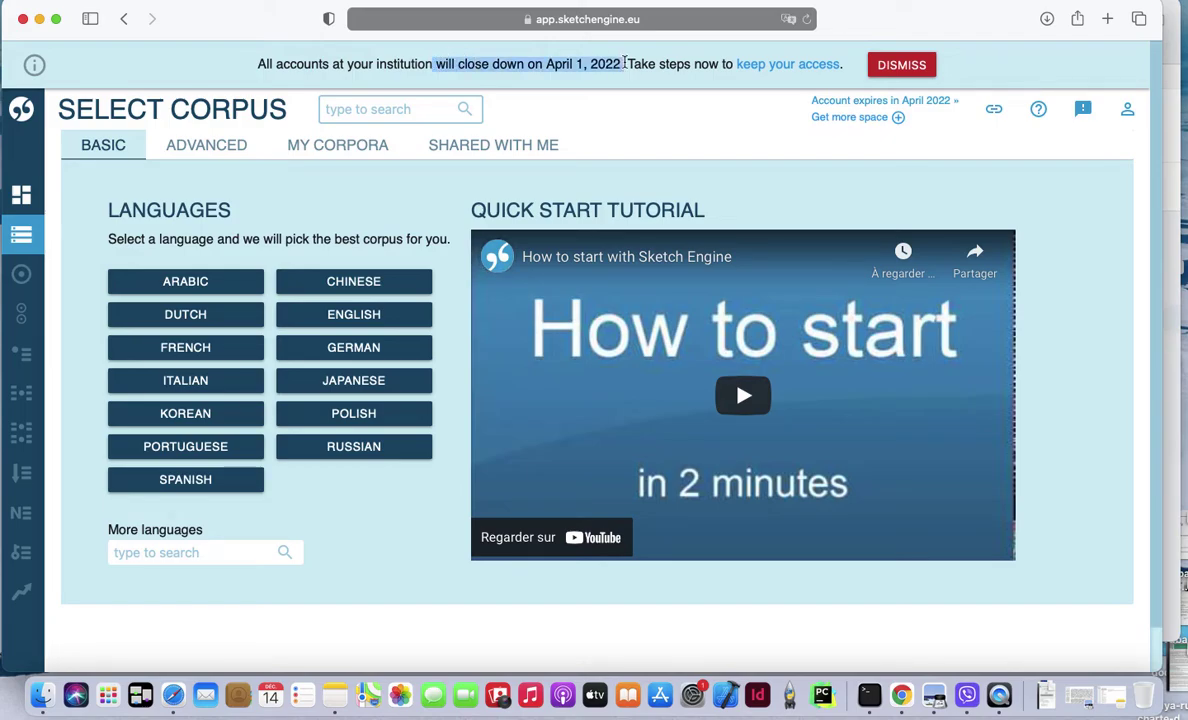
pyautogui.click(625, 62)
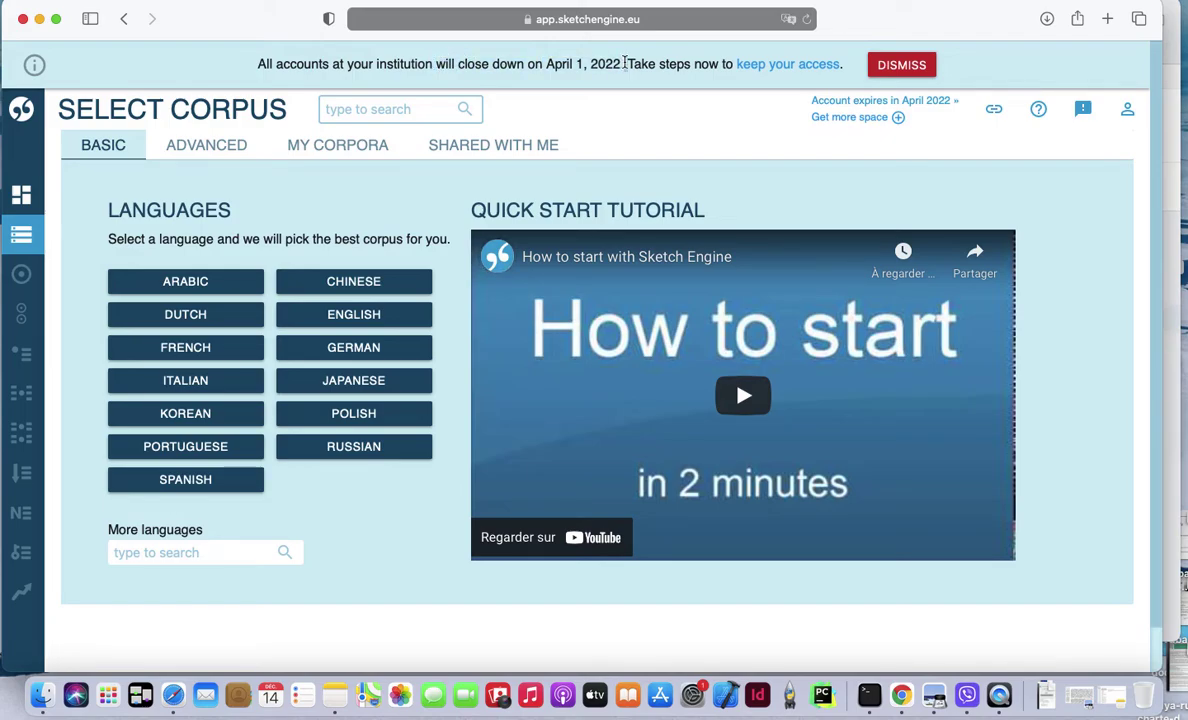
pyautogui.click(880, 66)
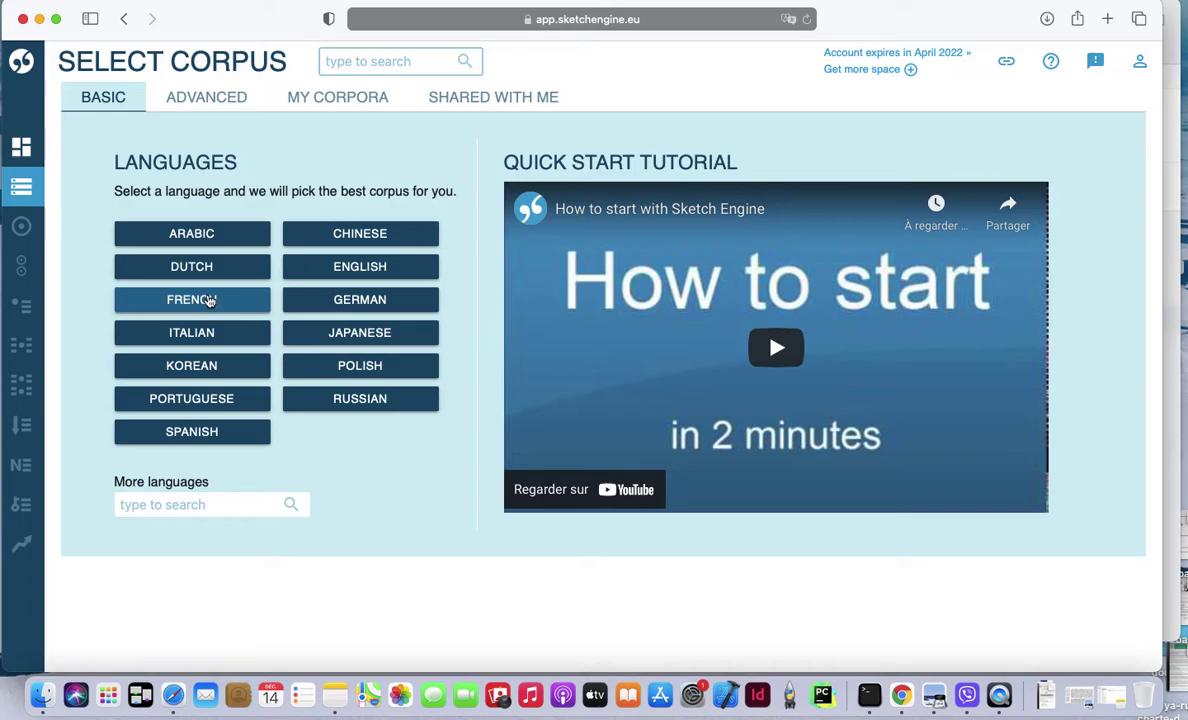
# Select French as the corpus language and remove both French corpora from the recently used list
pyautogui.click(192, 300)
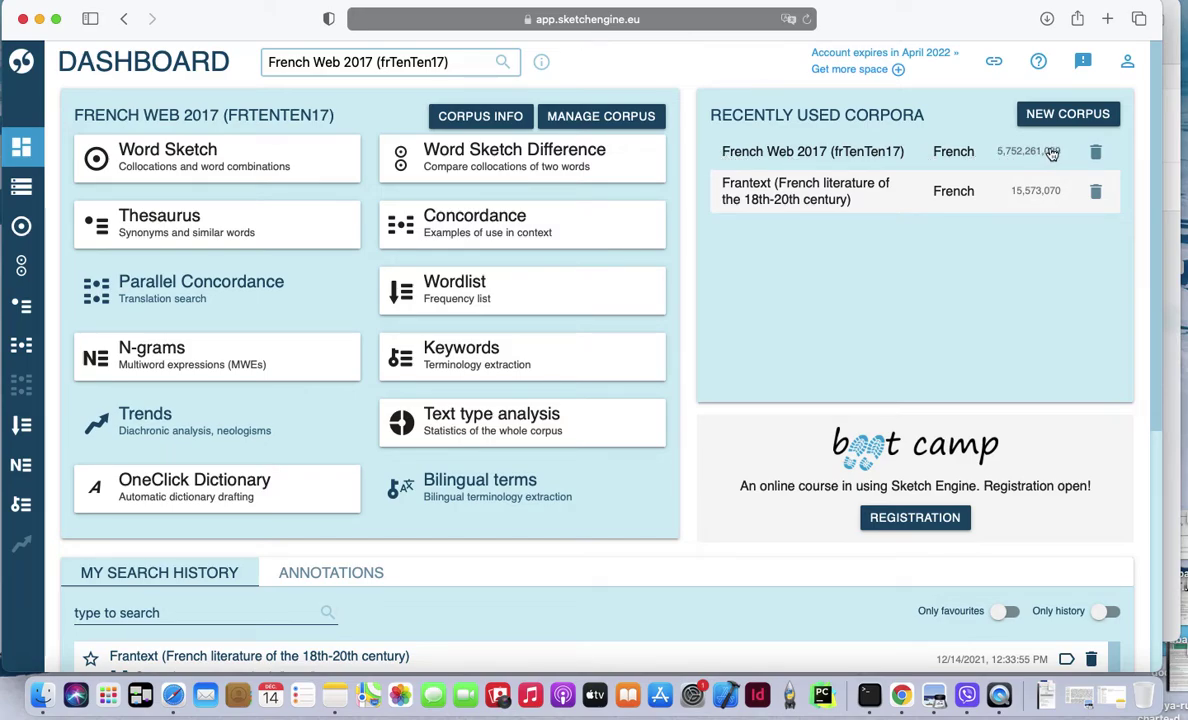
pyautogui.click(1097, 153)
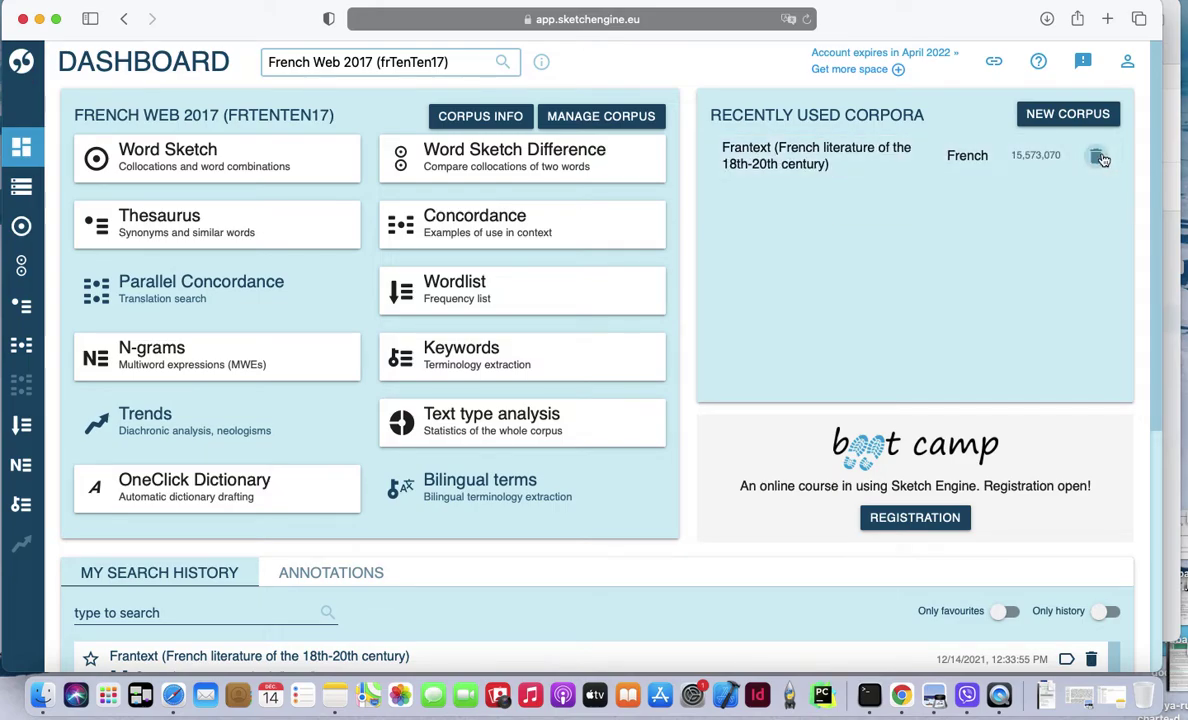
pyautogui.click(1099, 157)
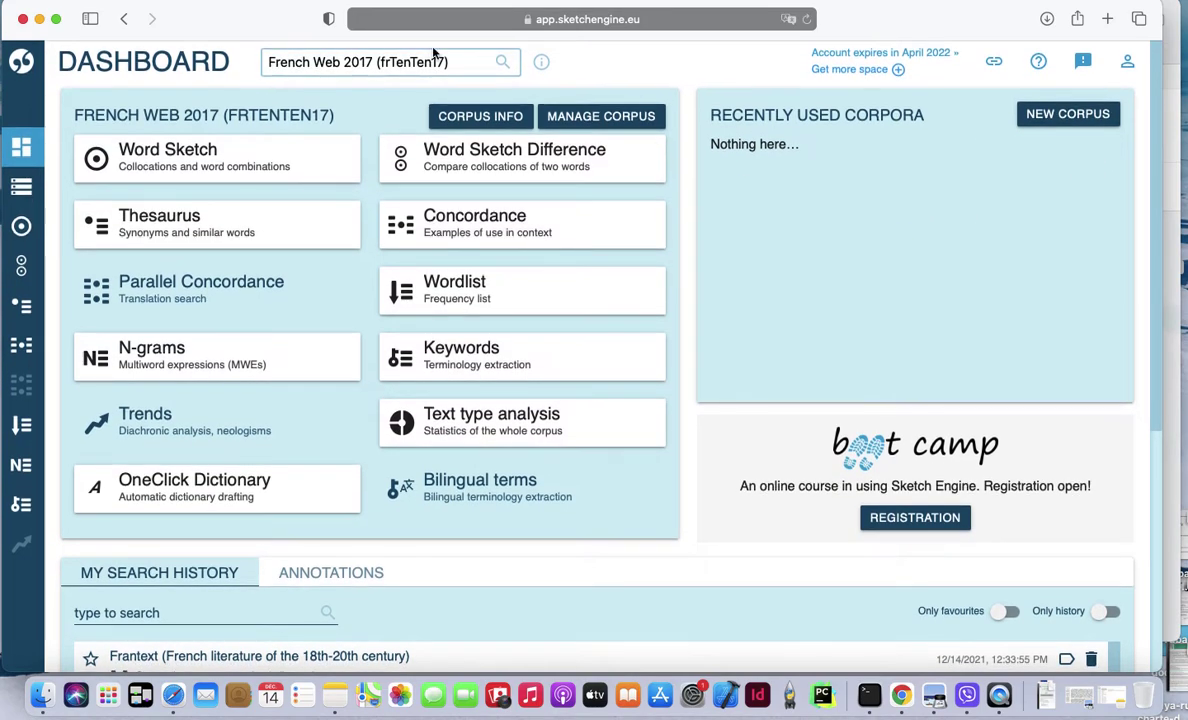
# Search the corpus list for "french" and select the corpus Frantext (French literature of the 18th-20th century)
pyautogui.click(470, 61)
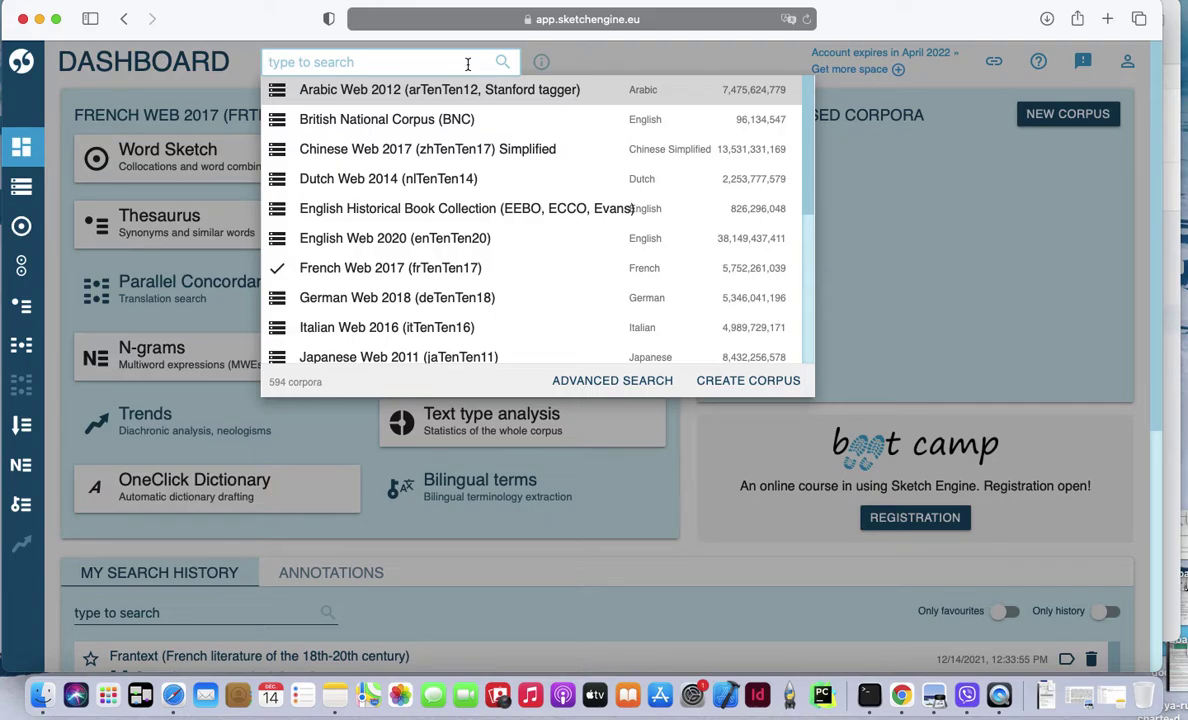
pyautogui.click(862, 196)
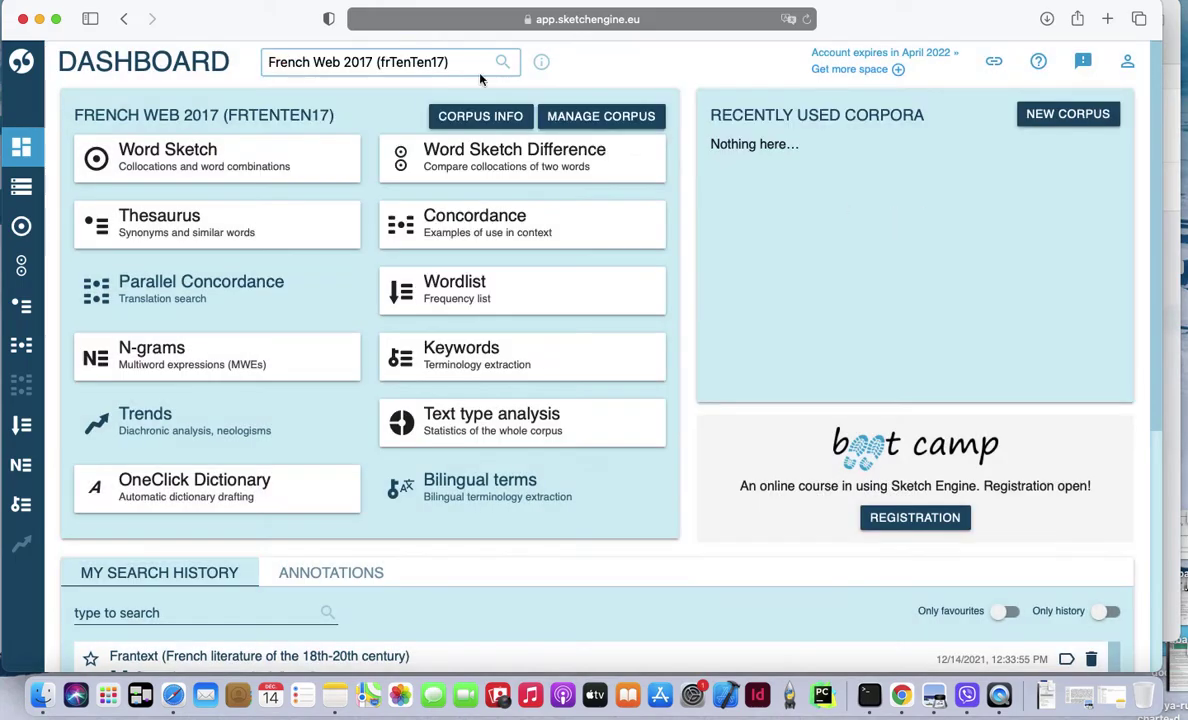
pyautogui.click(470, 64)
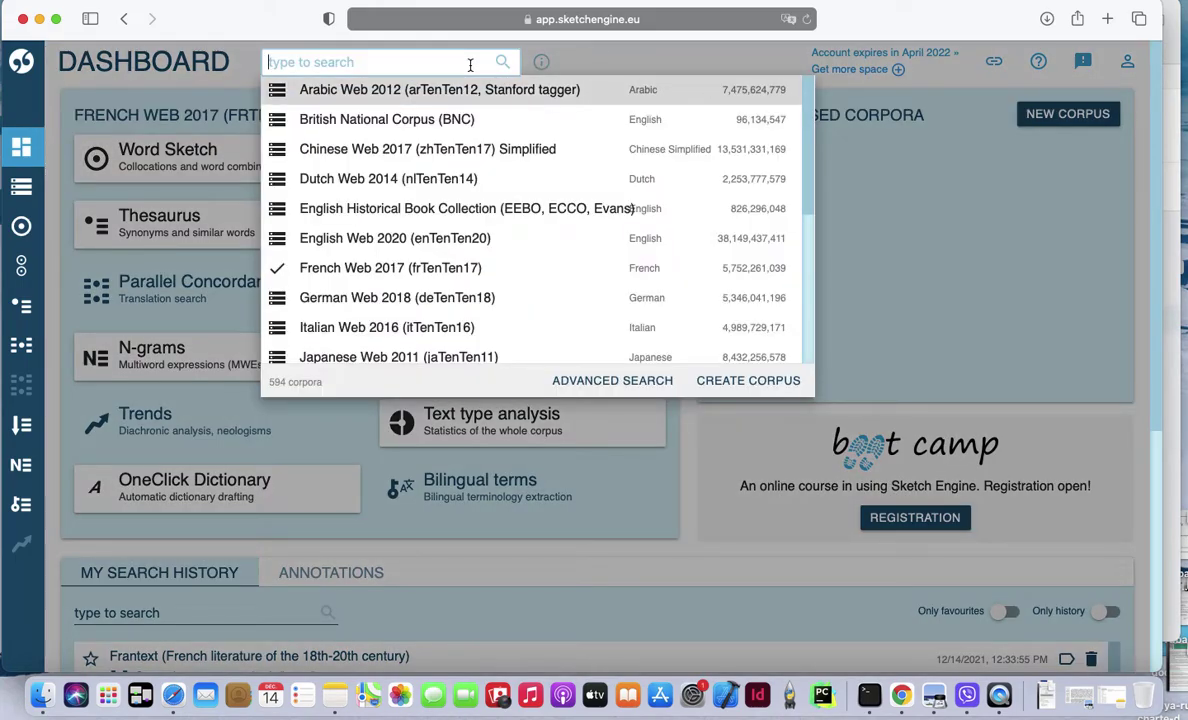
pyautogui.write('french')
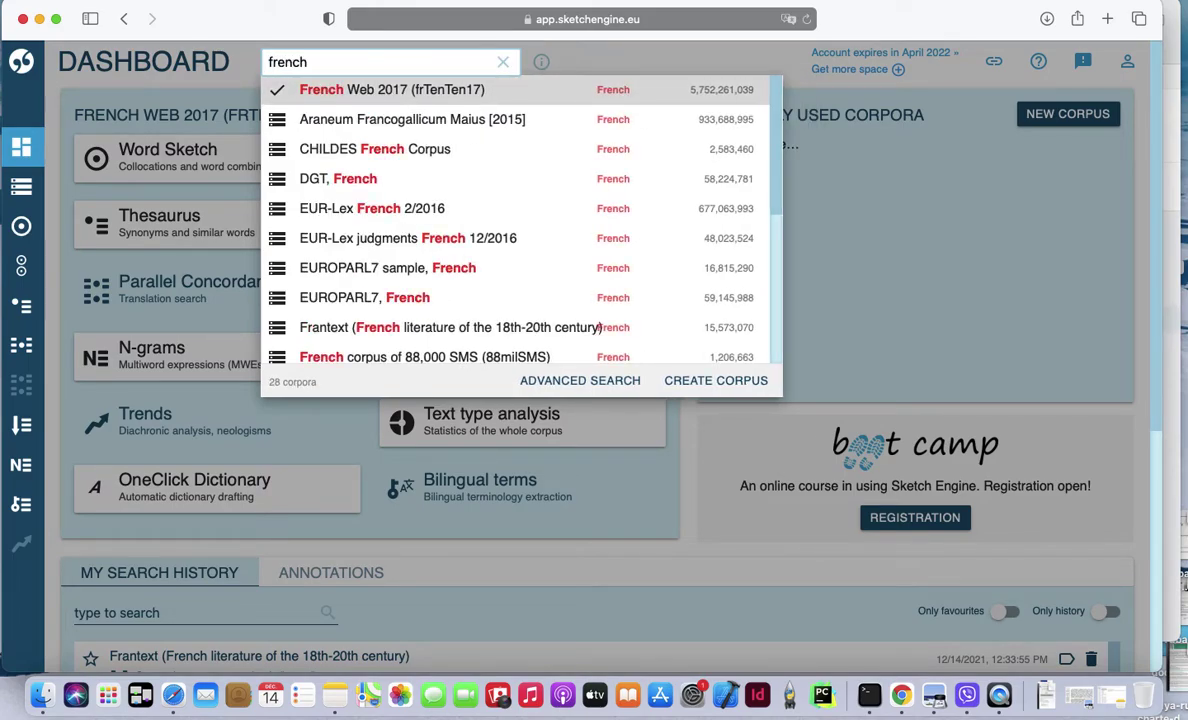
pyautogui.scroll(-10, 589, 255)
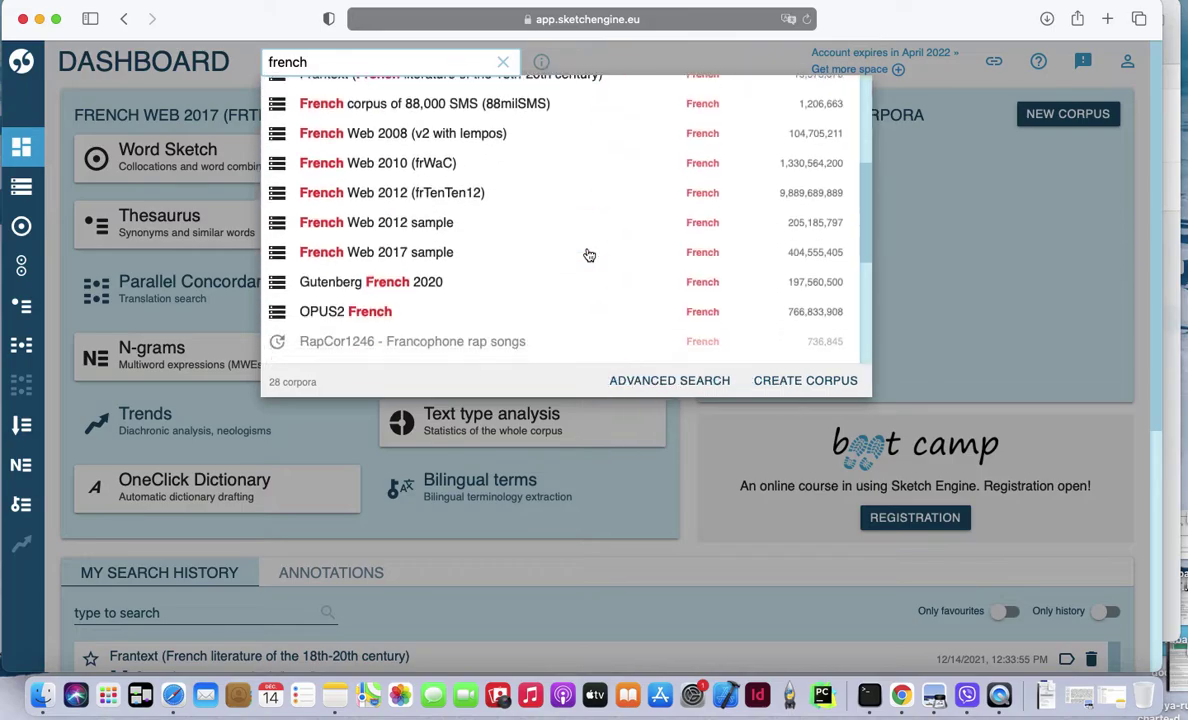
pyautogui.scroll(-3, 589, 255)
pyautogui.scroll(5, 589, 254)
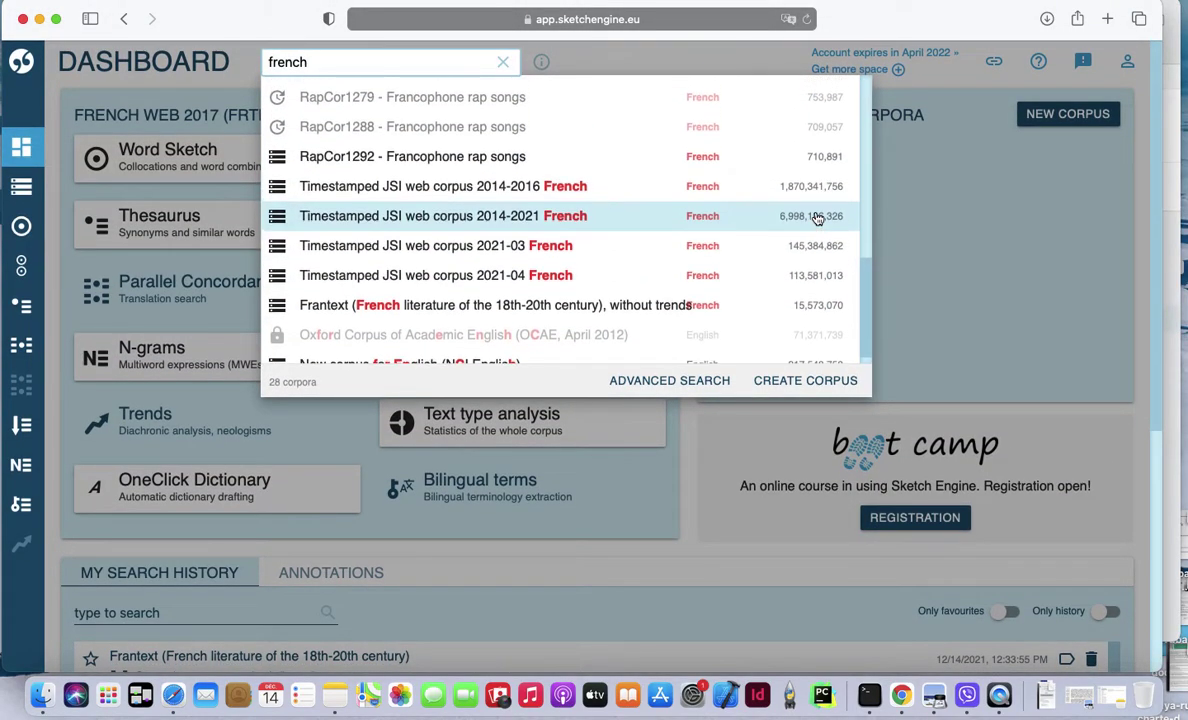
pyautogui.scroll(2, 817, 218)
pyautogui.scroll(5, 817, 219)
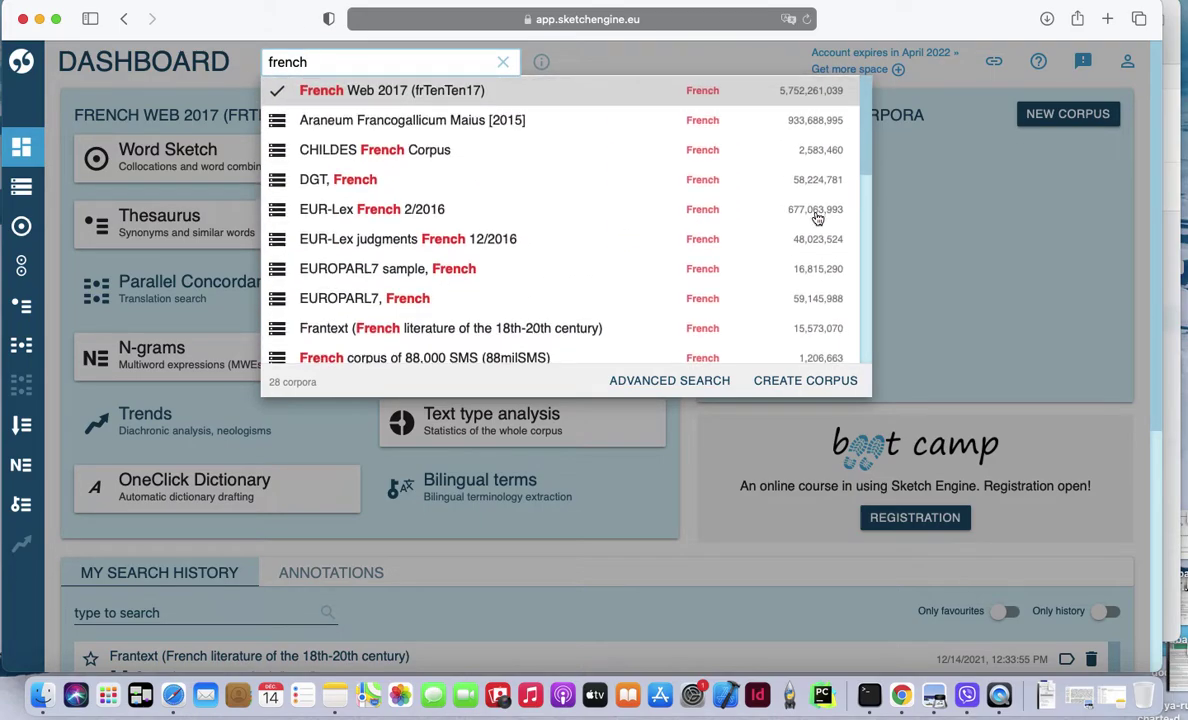
pyautogui.scroll(-4, 565, 247)
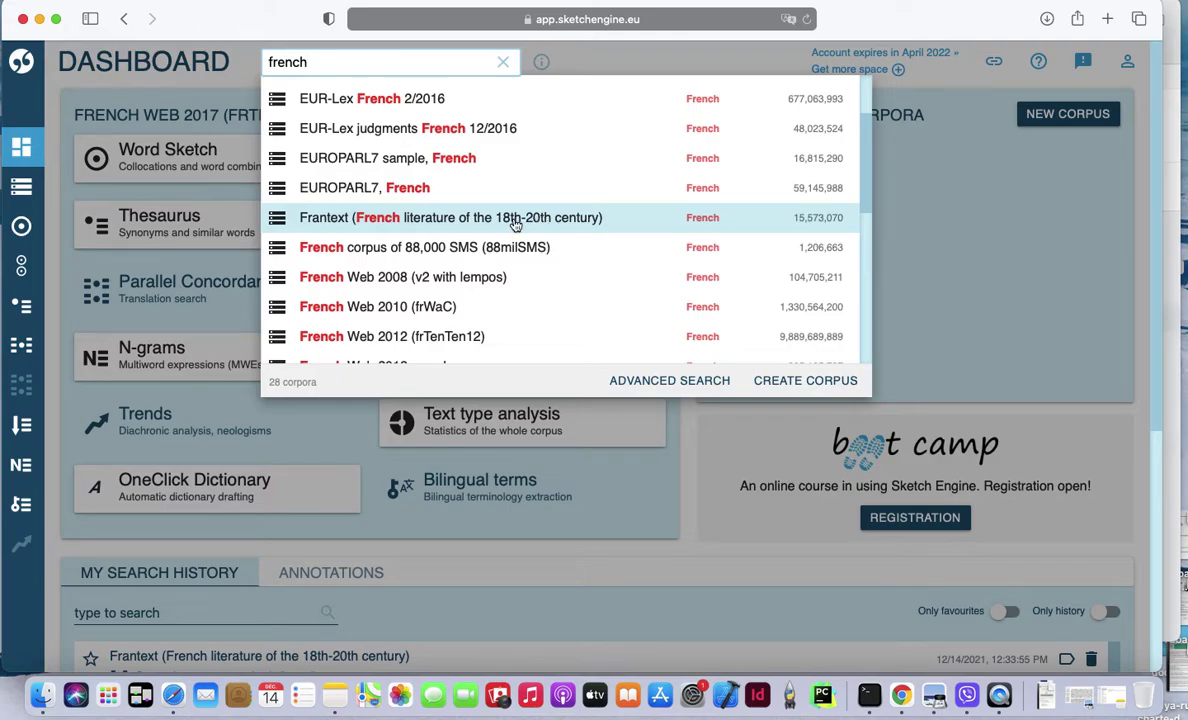
pyautogui.click(514, 224)
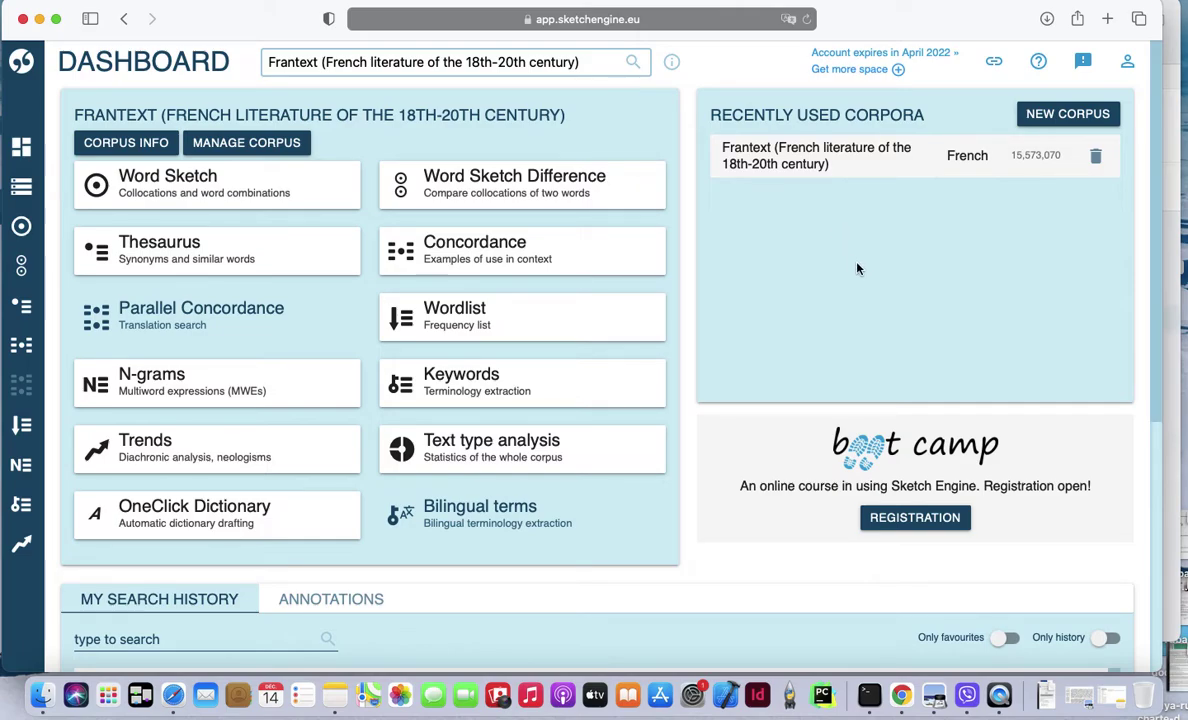
# Run a simple Concordance search for "arbre" in the Frantext corpus
pyautogui.moveTo(310, 333)
pyautogui.moveTo(30, 98)
pyautogui.click(99, 350)
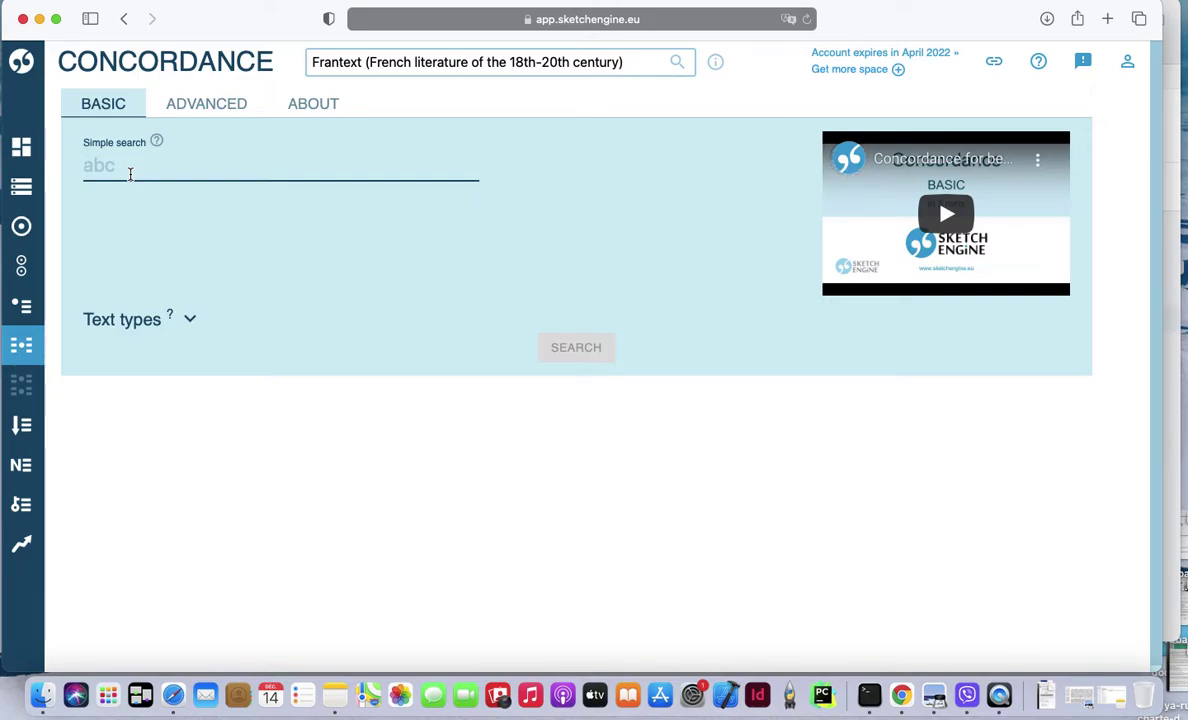
pyautogui.write('arbre')
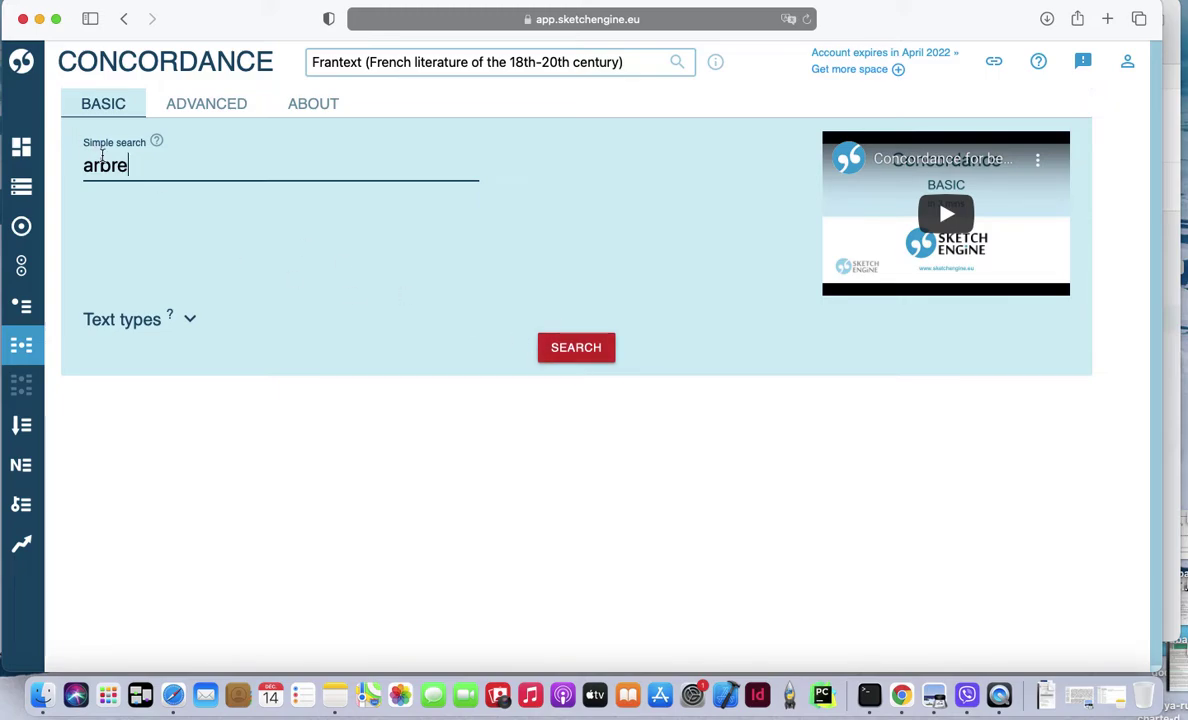
pyautogui.click(565, 358)
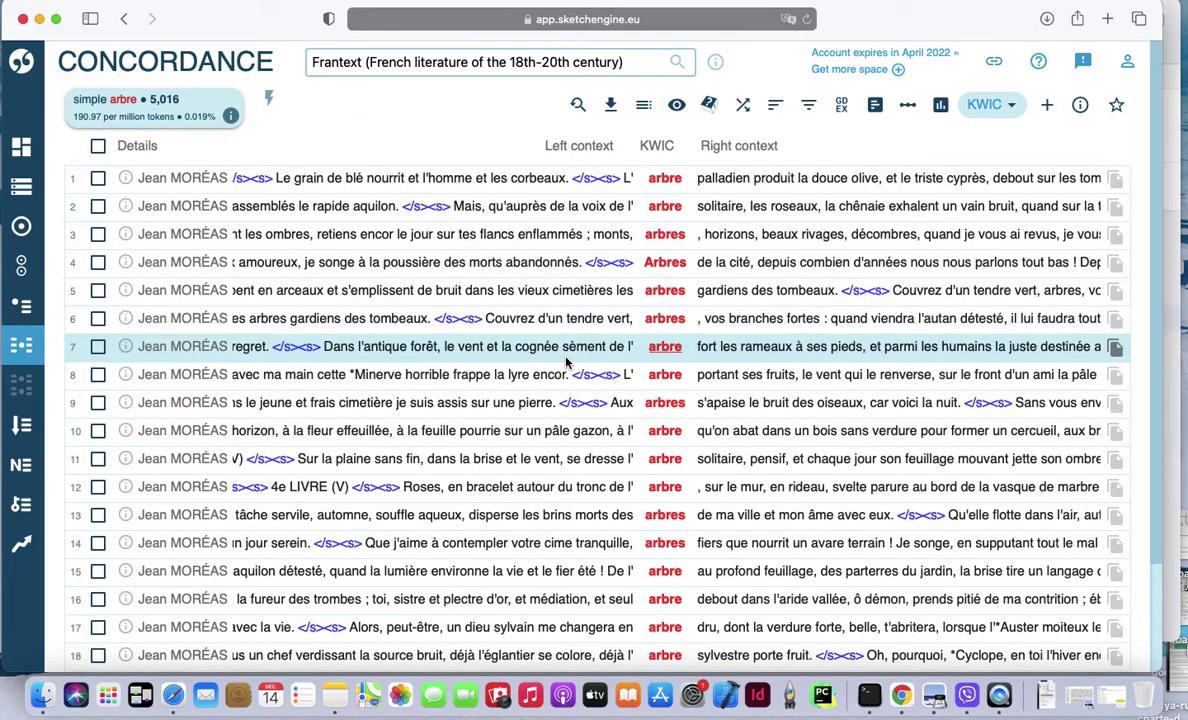
# Examine the query summary and the first concordance line with its left and right context for "arbre"
pyautogui.doubleClick(172, 97)
pyautogui.click(477, 155)
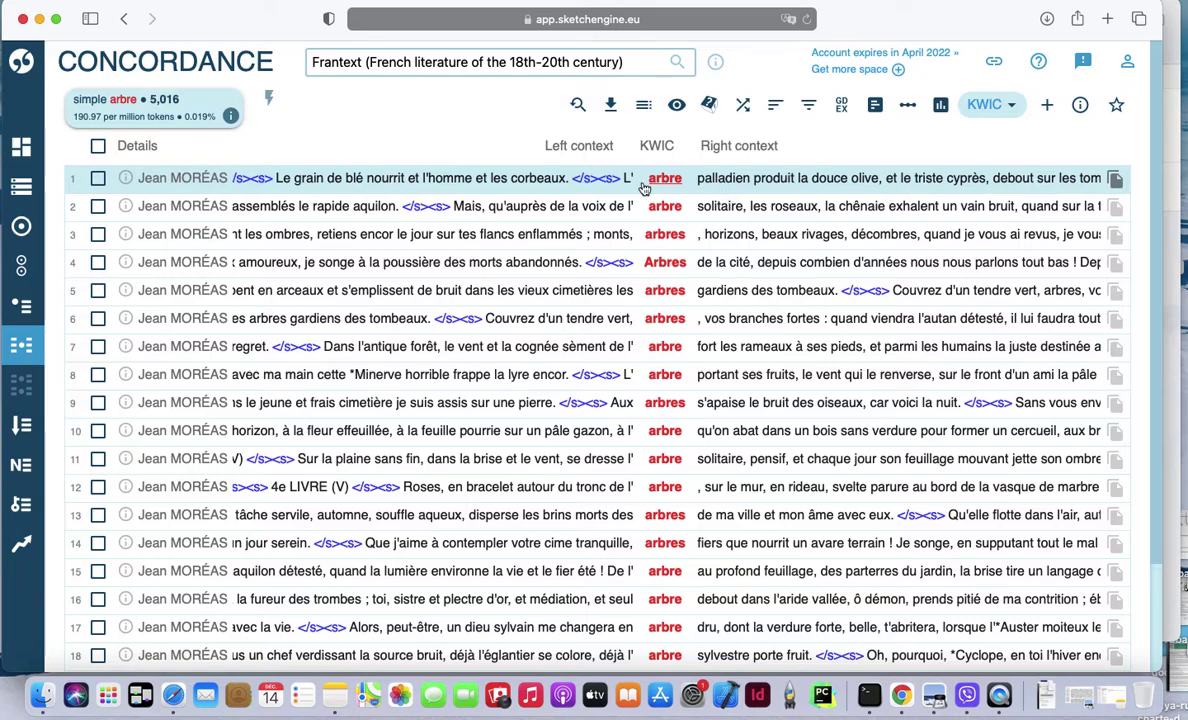
pyautogui.moveTo(624, 181); pyautogui.dragTo(912, 182)
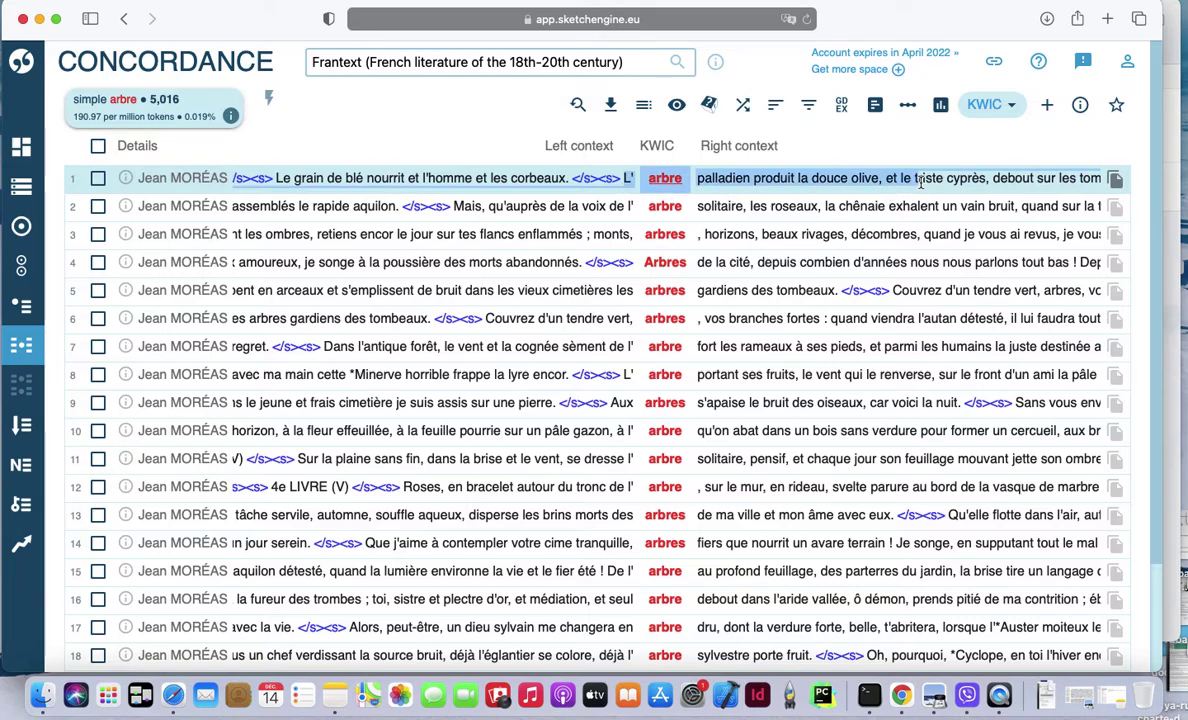
pyautogui.click(912, 184)
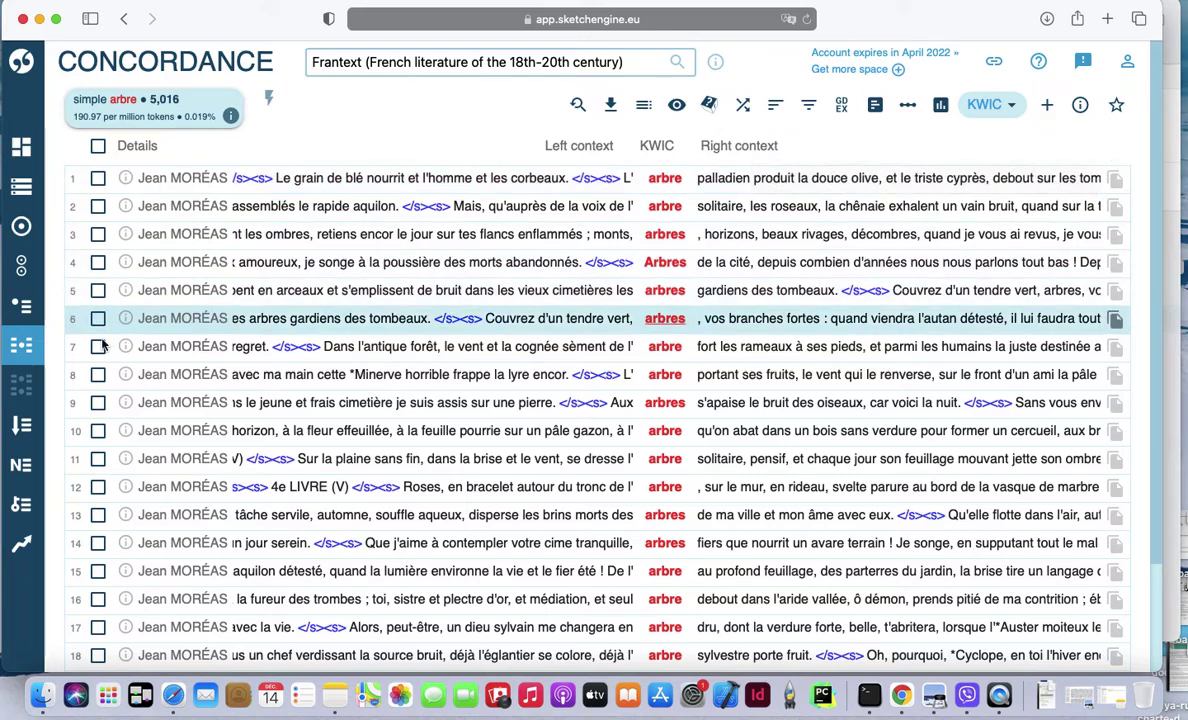
# Start a new Concordance query and run a simple search for the phrase "comme un arbre"
pyautogui.click(22, 345)
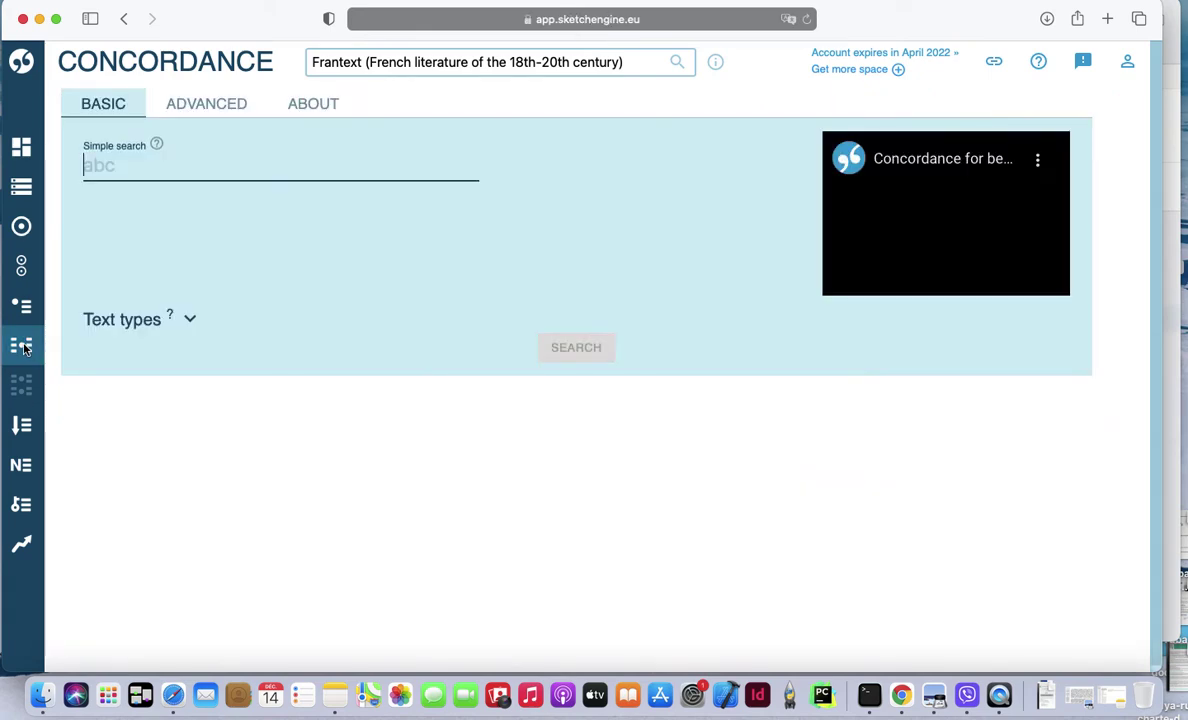
pyautogui.write('co')
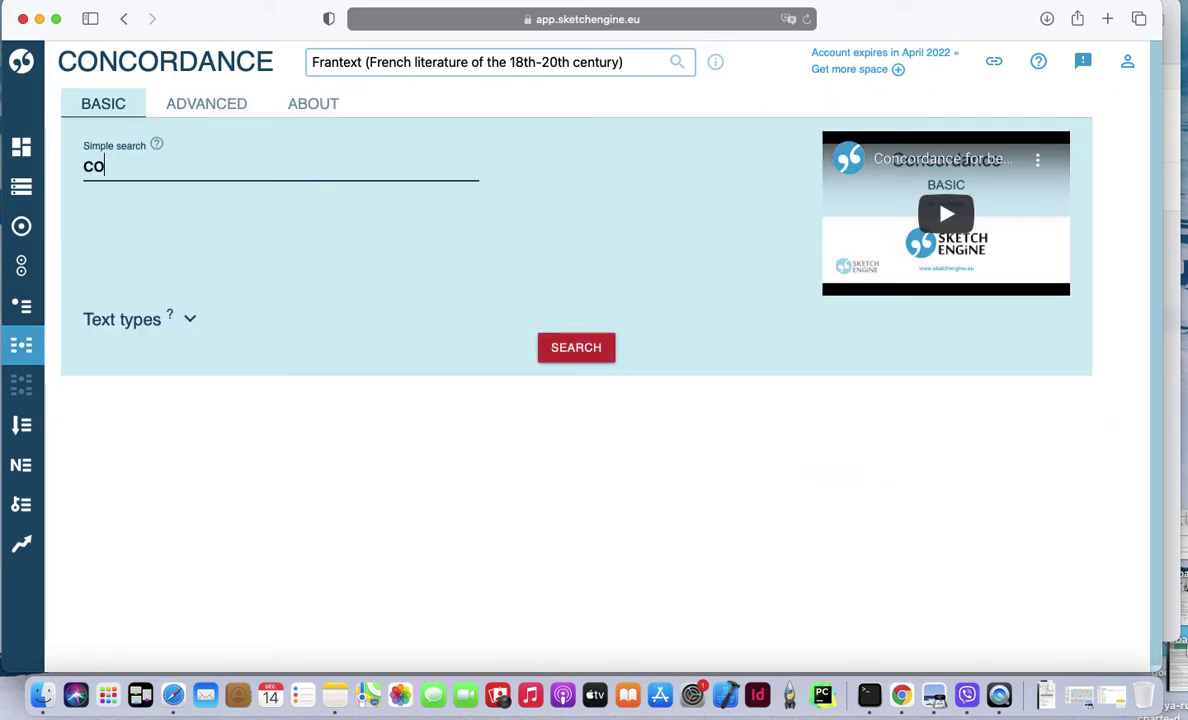
pyautogui.write('mme un ')
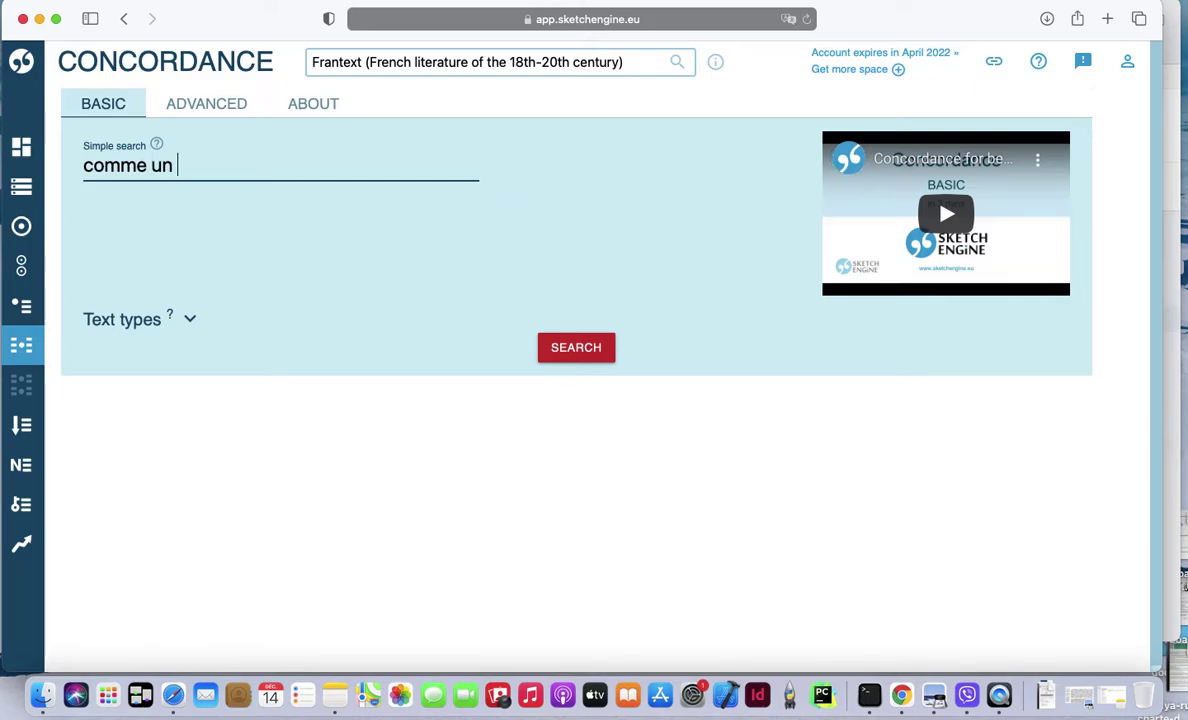
pyautogui.write('arbre')
pyautogui.click(580, 355)
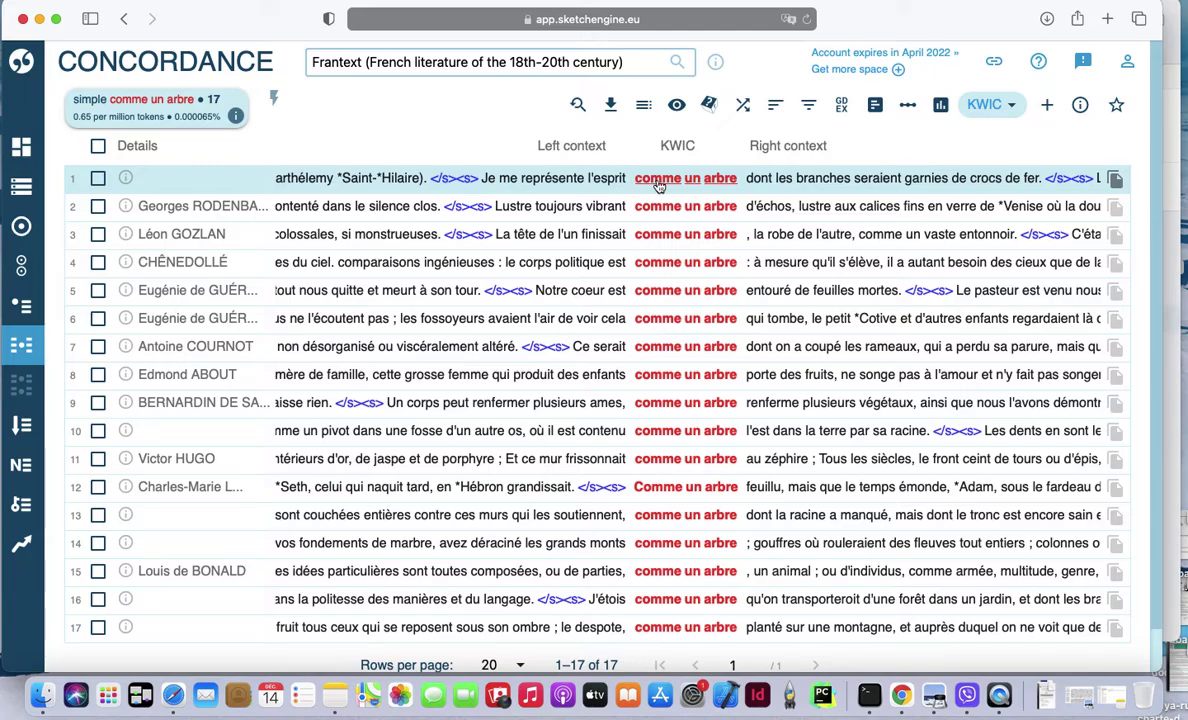
# Start a new advanced Concordance query of type CQL and enter [lemma="arbre"] []{0,10} [lemma="fruit"]
pyautogui.scroll(-2, 600, 380)
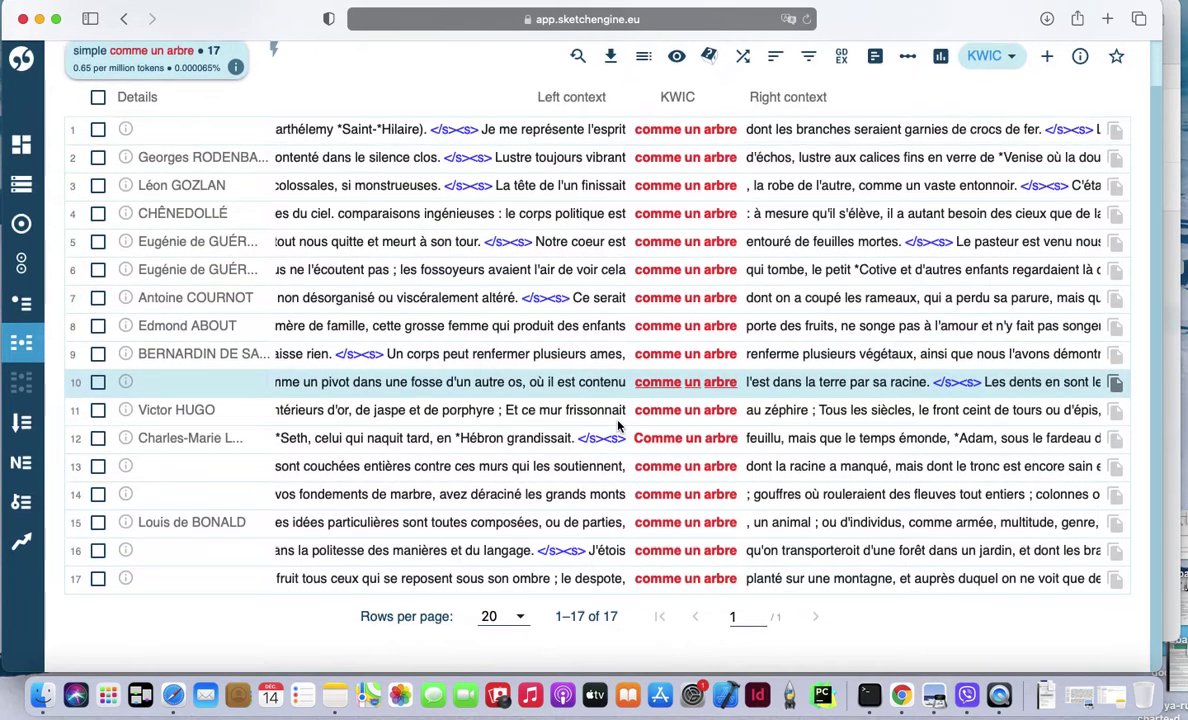
pyautogui.click(21, 355)
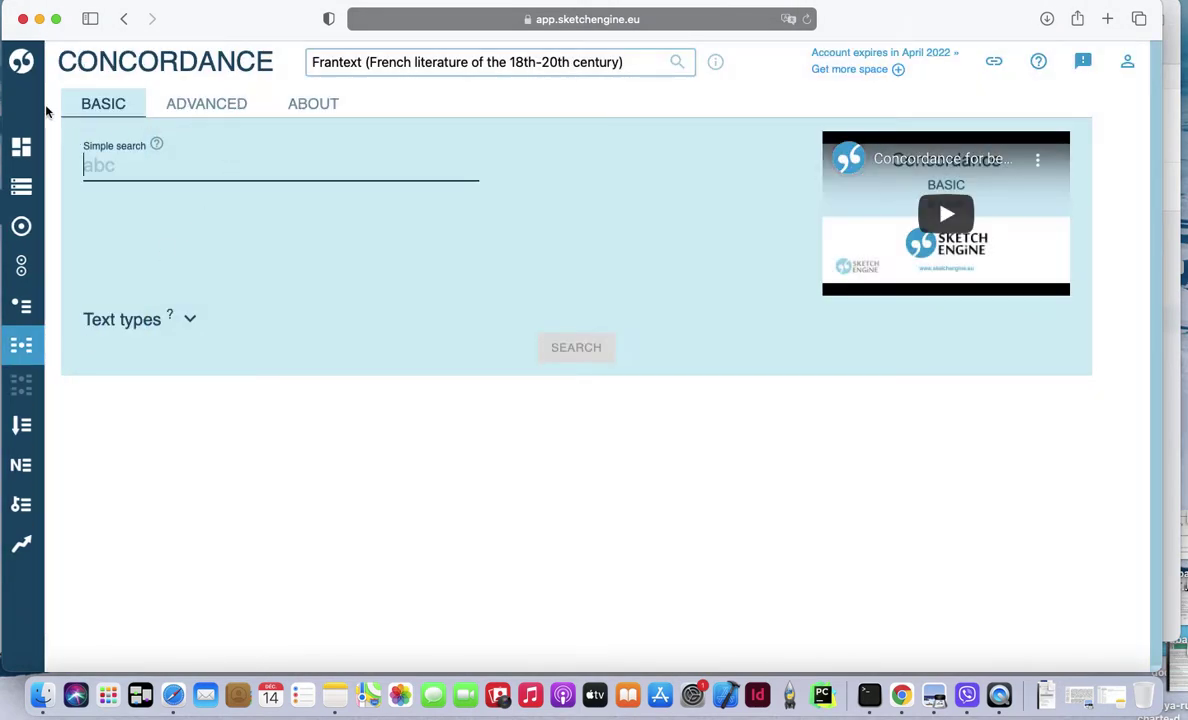
pyautogui.click(212, 106)
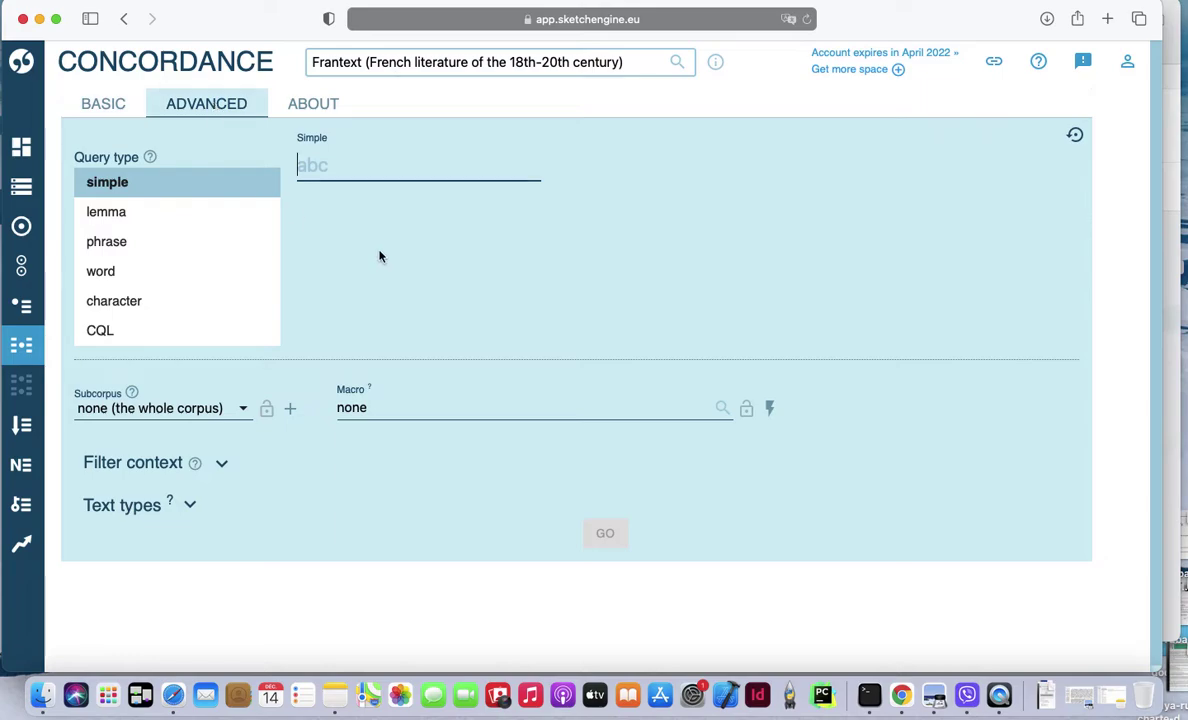
pyautogui.click(116, 340)
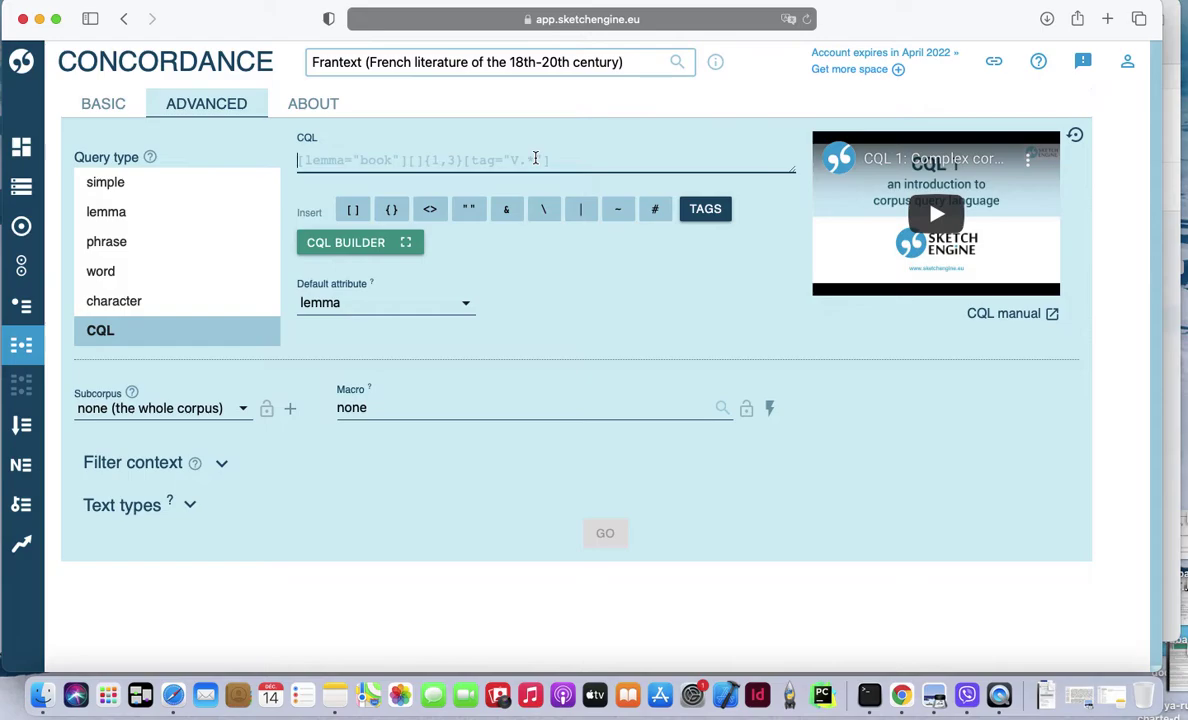
pyautogui.press('super+v')
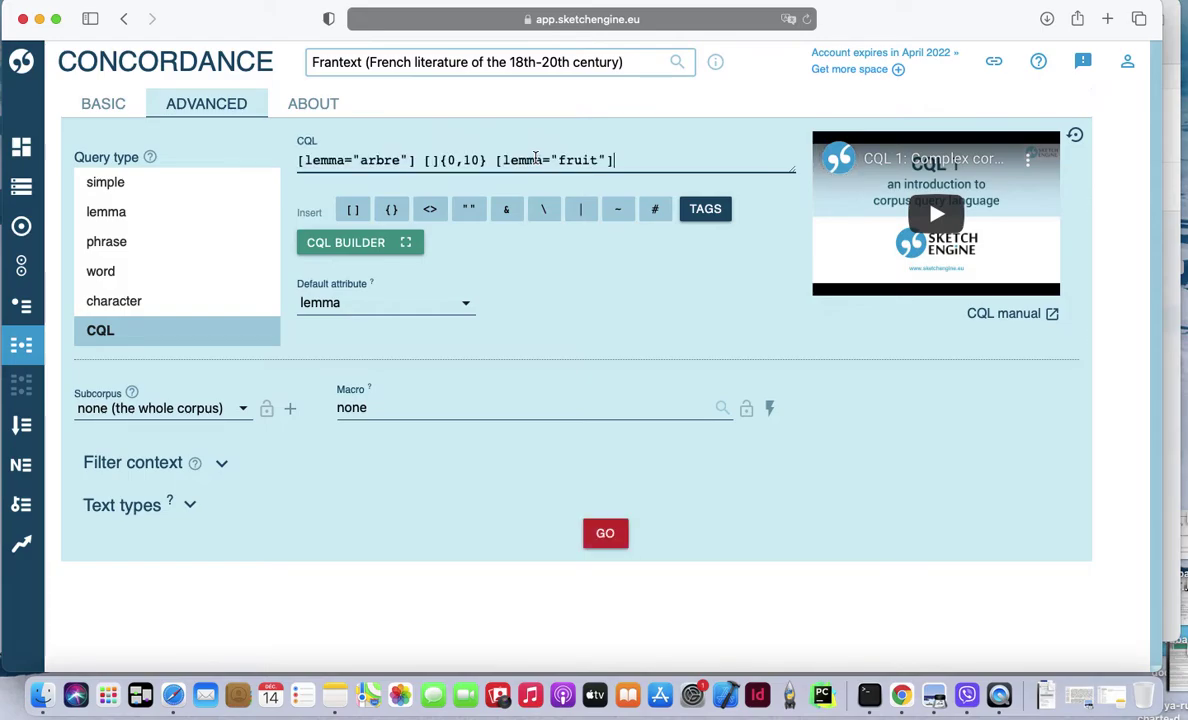
# Review the lemmas "arbre" and "fruit" in the CQL query and run the search on the whole corpus
pyautogui.moveTo(660, 162); pyautogui.dragTo(288, 159)
pyautogui.click(375, 159)
pyautogui.doubleClick(375, 159)
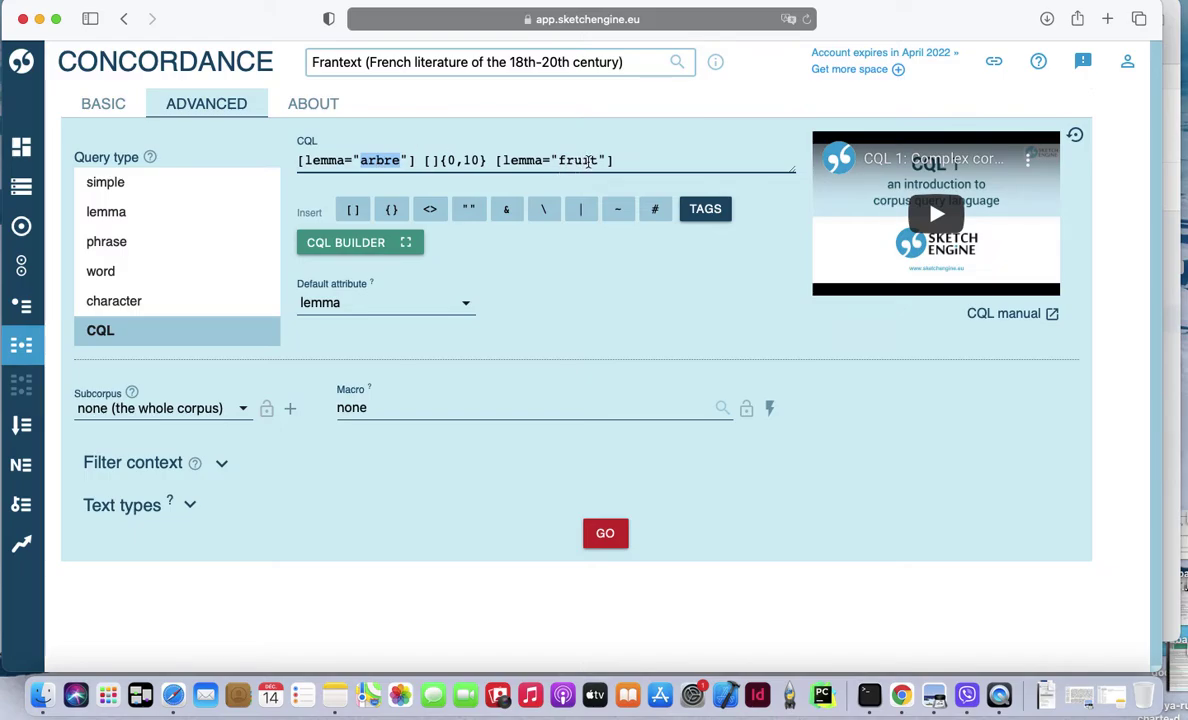
pyautogui.doubleClick(578, 160)
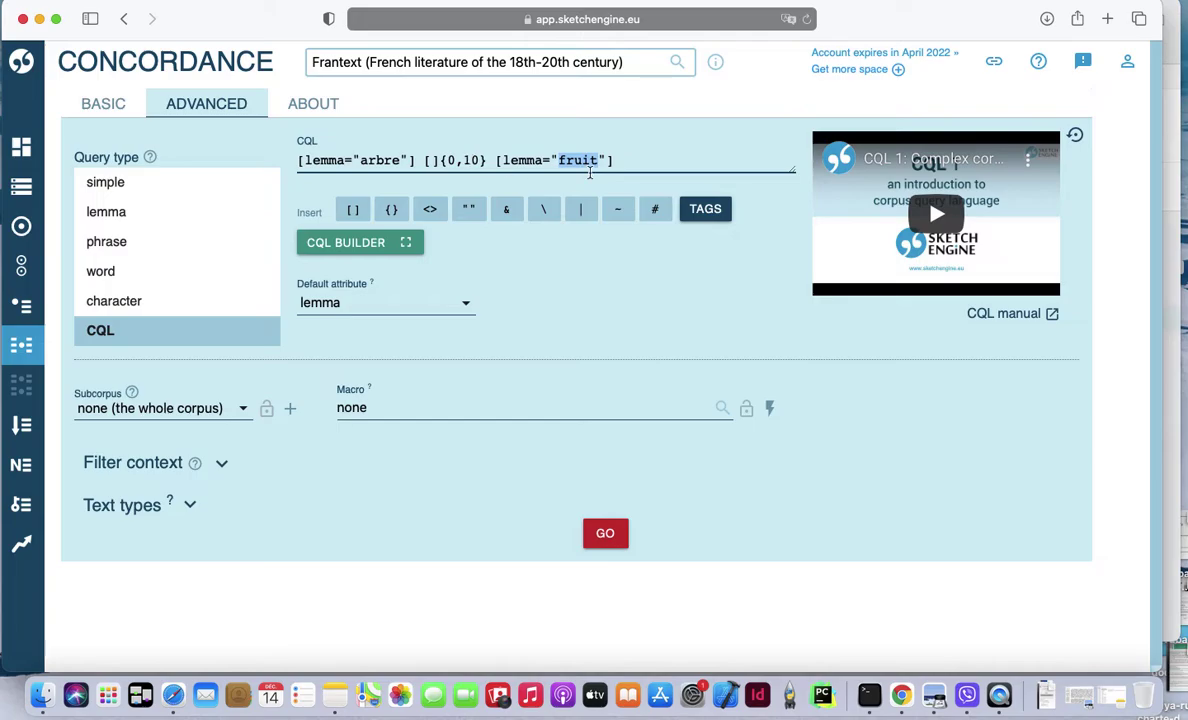
pyautogui.click(650, 171)
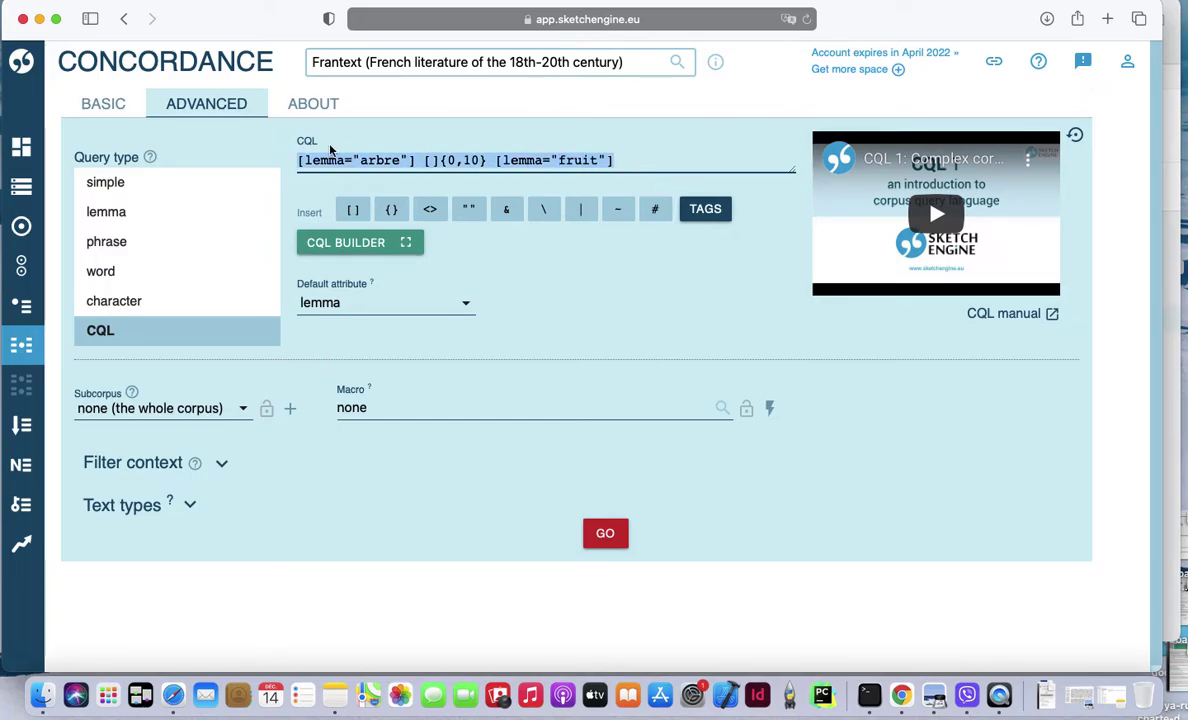
pyautogui.moveTo(536, 390)
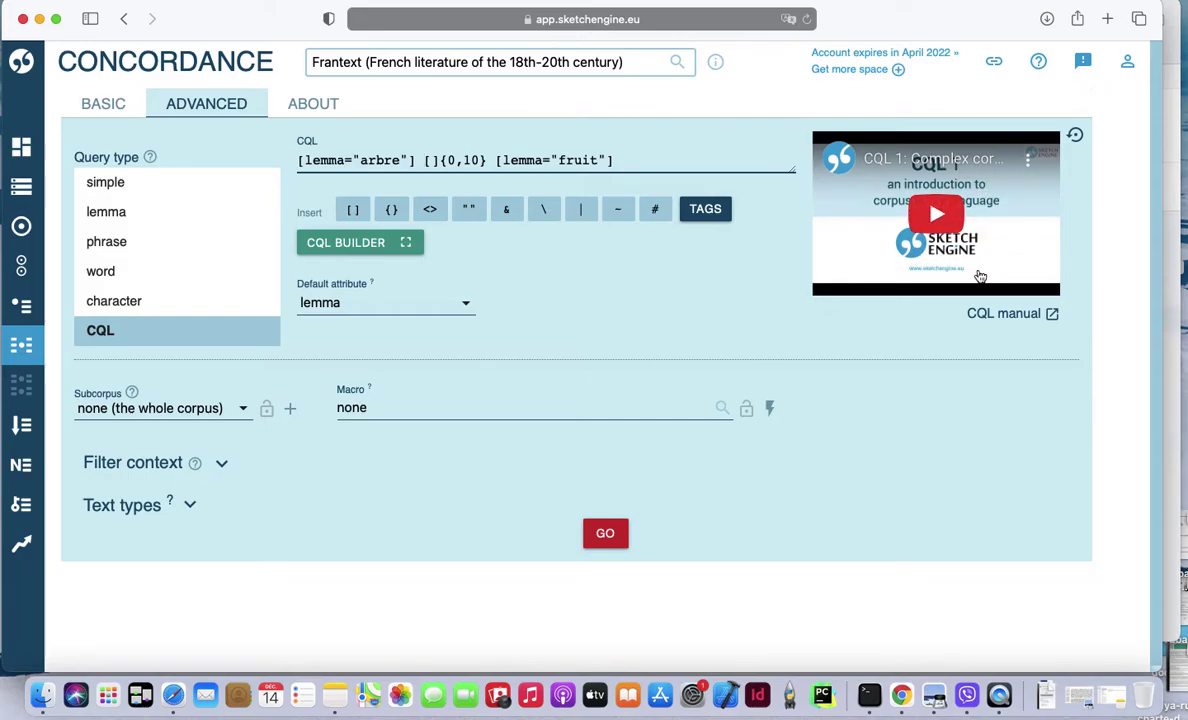
pyautogui.click(600, 540)
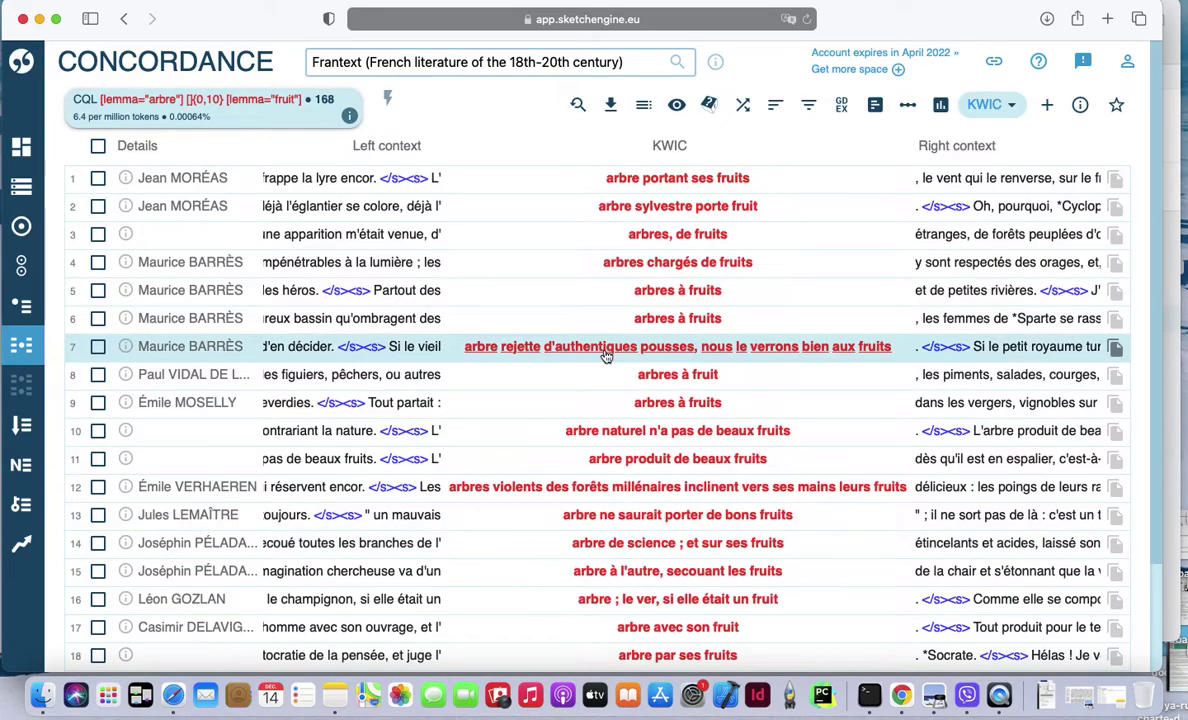
# Examine the first page of concordance lines where "arbre" is followed by "fruit", including the intervening words
pyautogui.scroll(-3, 605, 355)
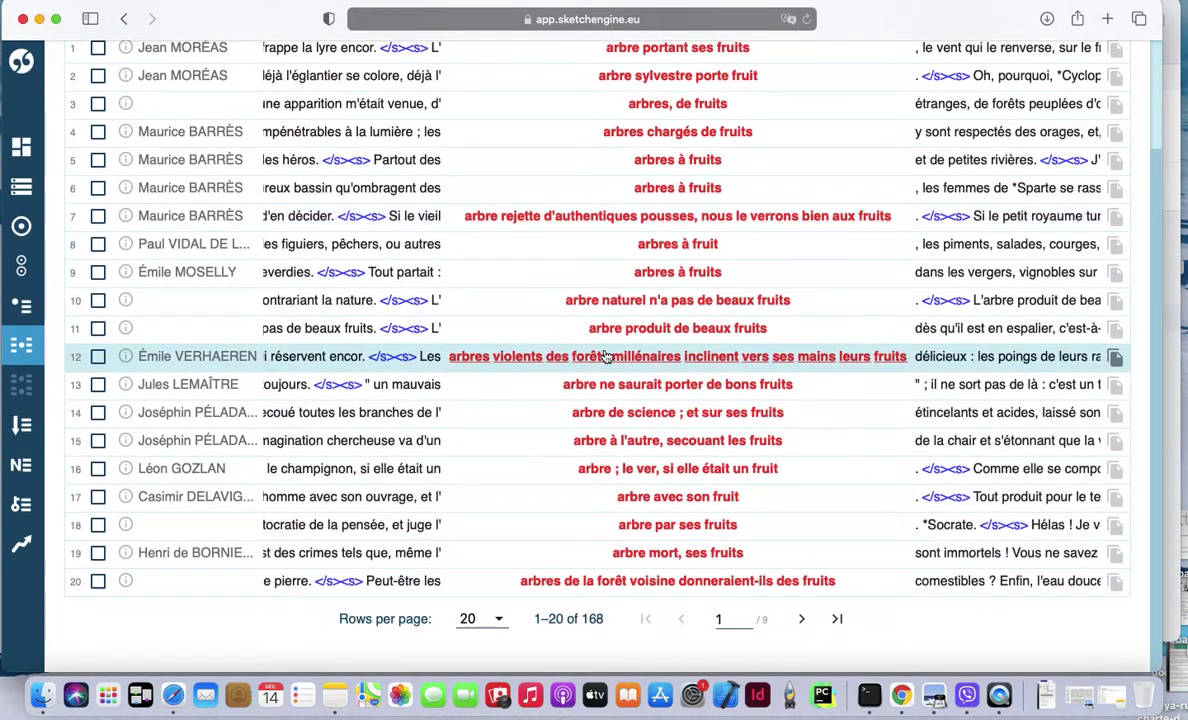
pyautogui.scroll(3, 605, 355)
pyautogui.scroll(-5, 606, 355)
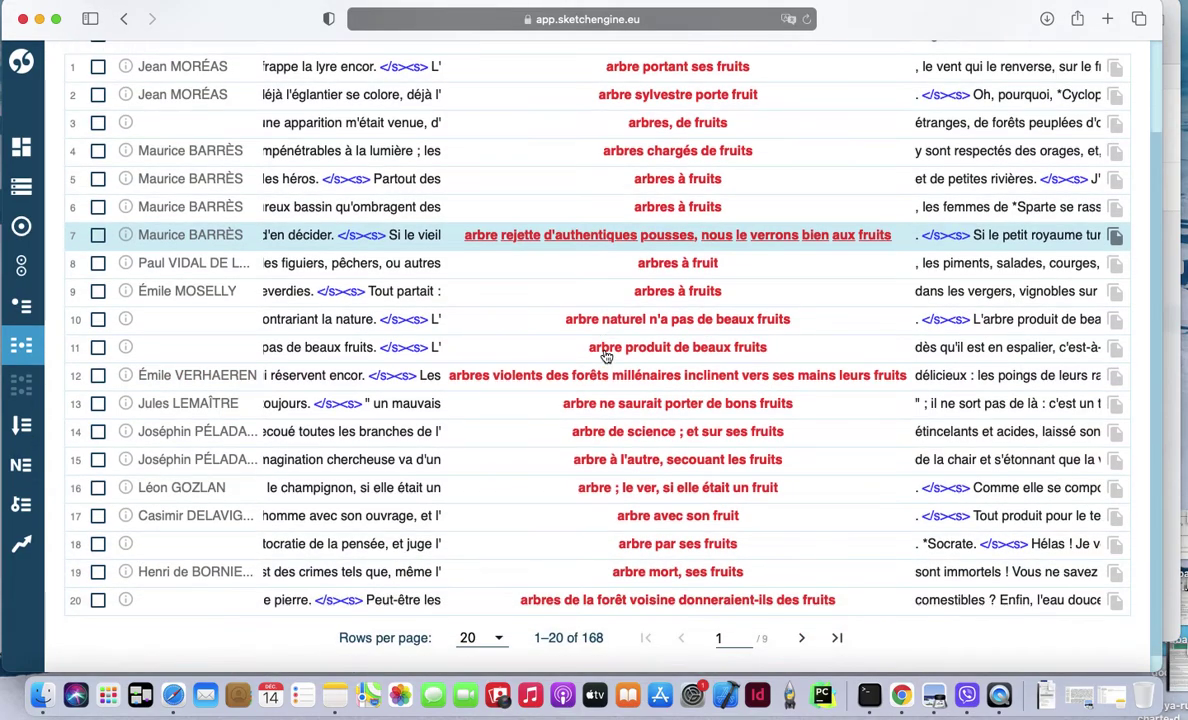
pyautogui.scroll(3, 632, 92)
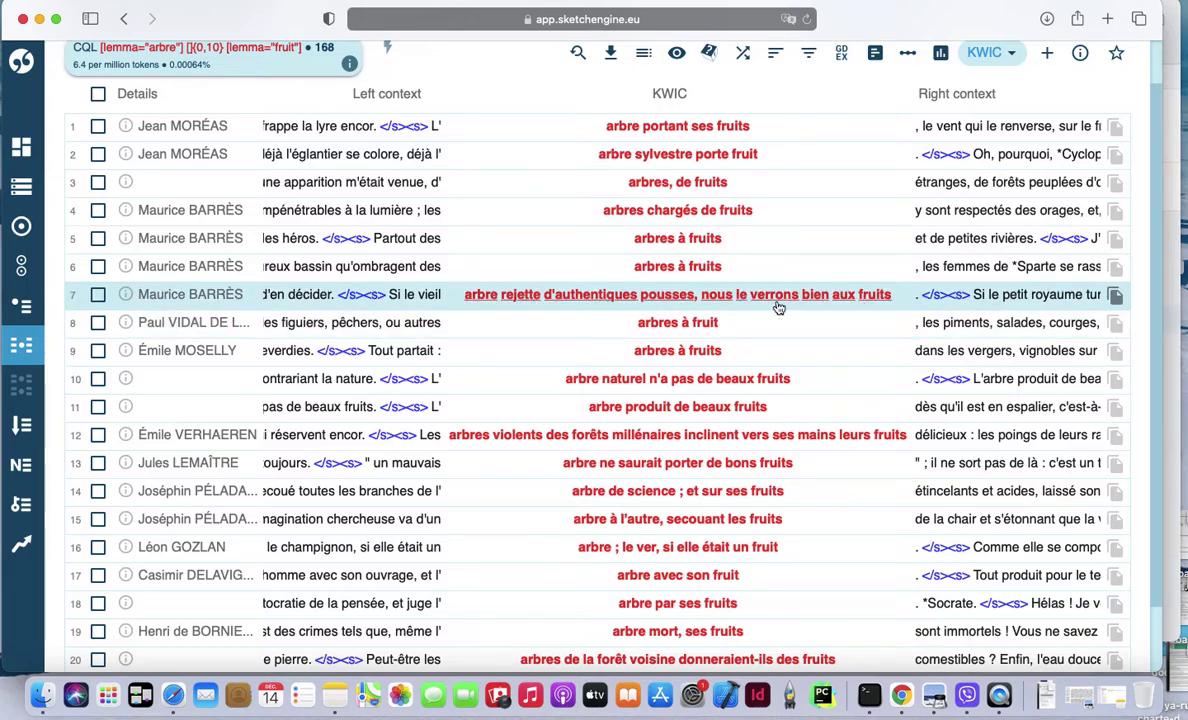
pyautogui.scroll(-2, 548, 376)
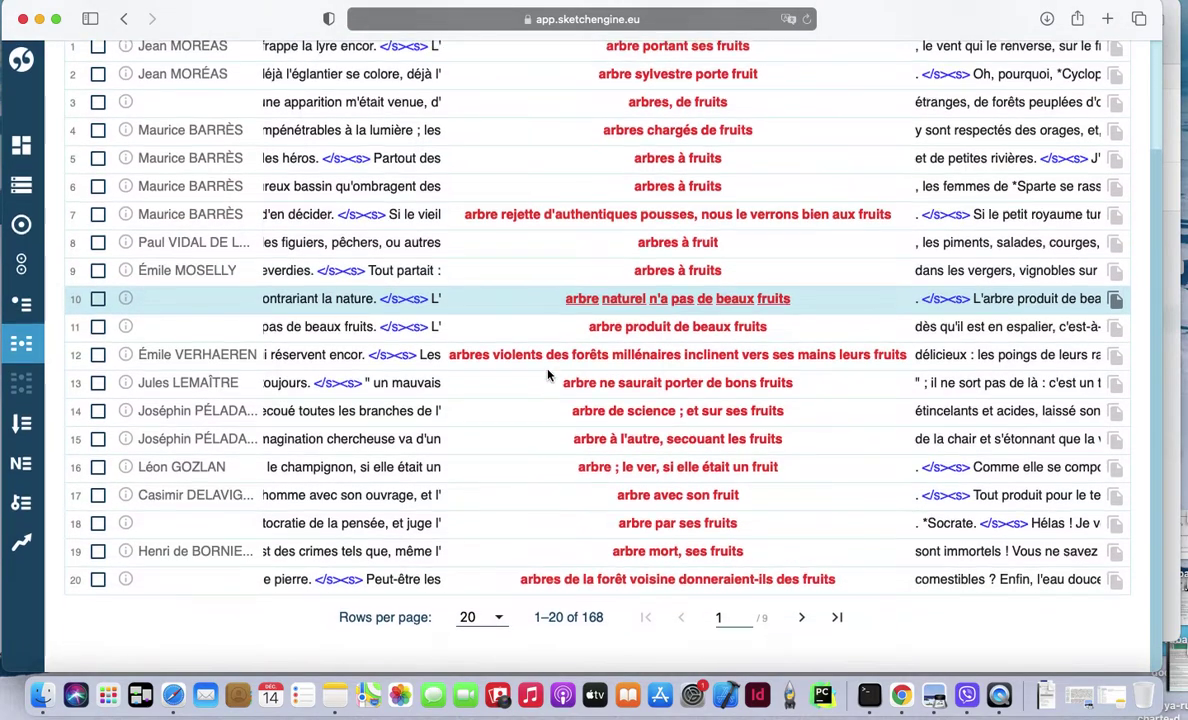
pyautogui.scroll(3, 548, 376)
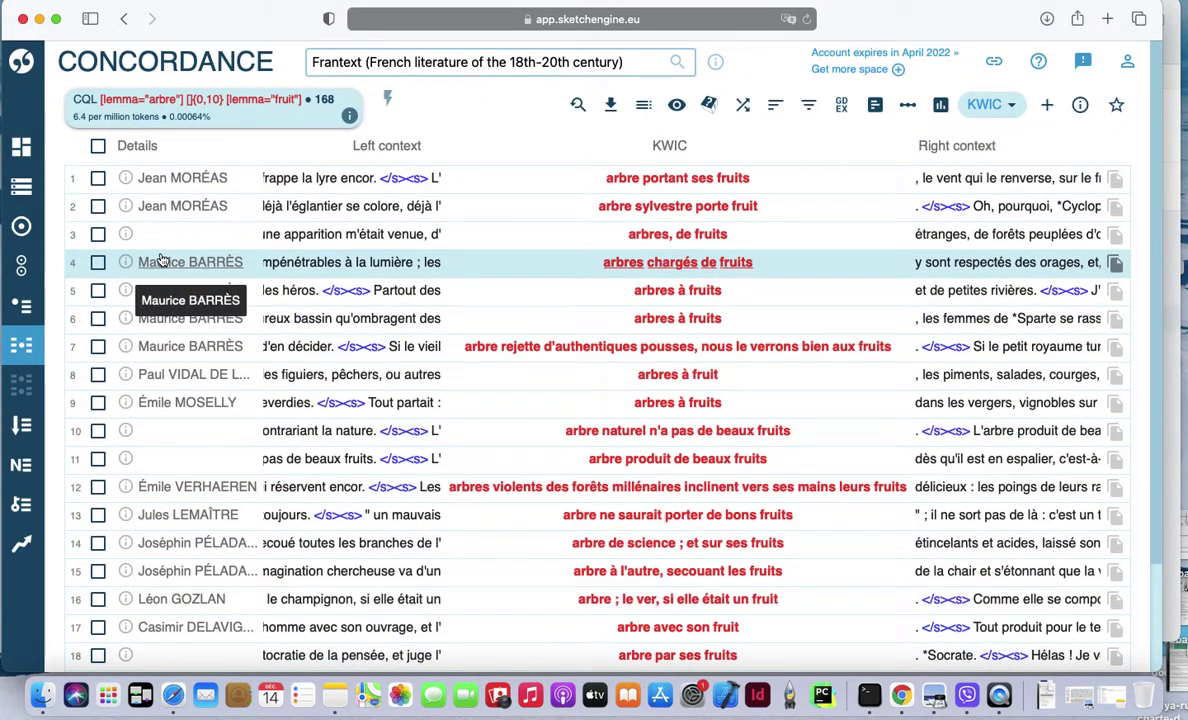
# Switch from Concordance to Word Sketch and run a basic search for the lemma "arbre"
pyautogui.click(23, 352)
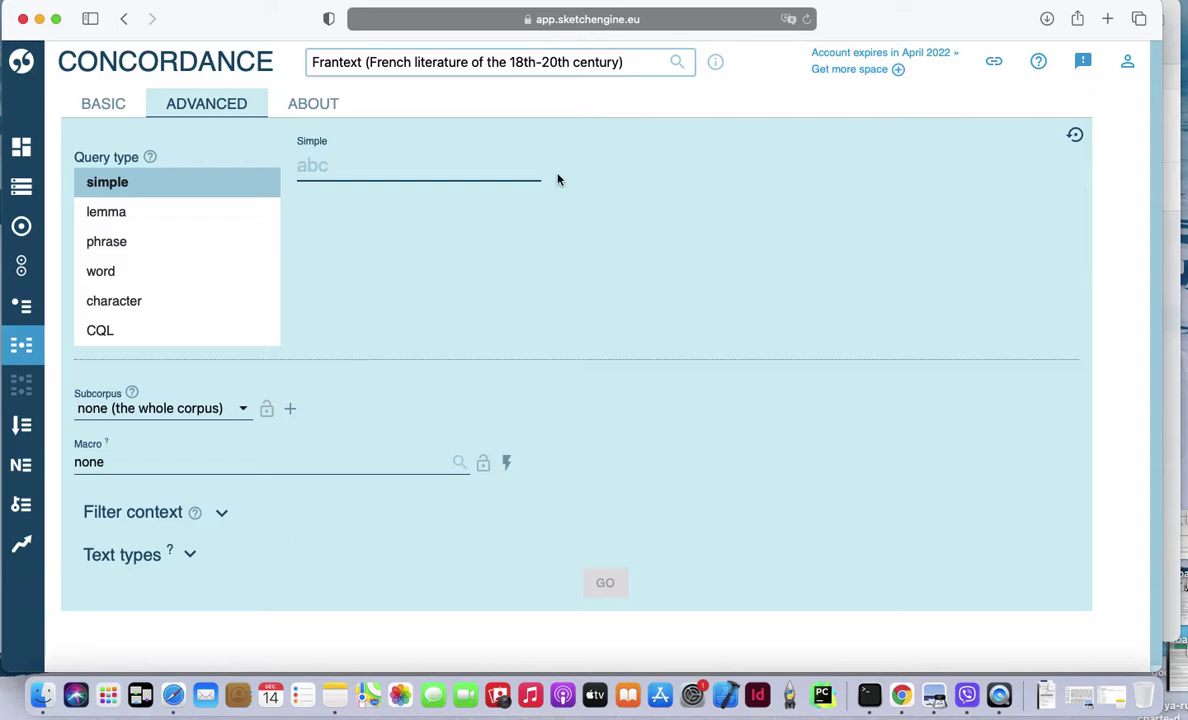
pyautogui.moveTo(24, 152)
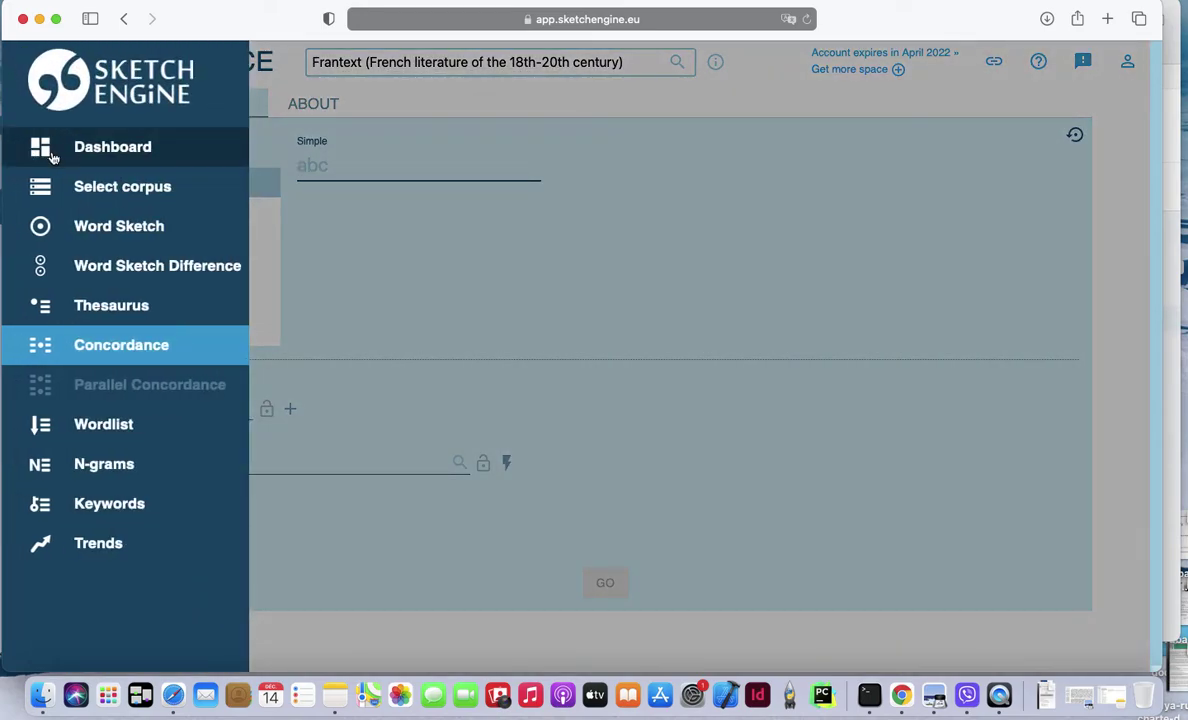
pyautogui.click(125, 229)
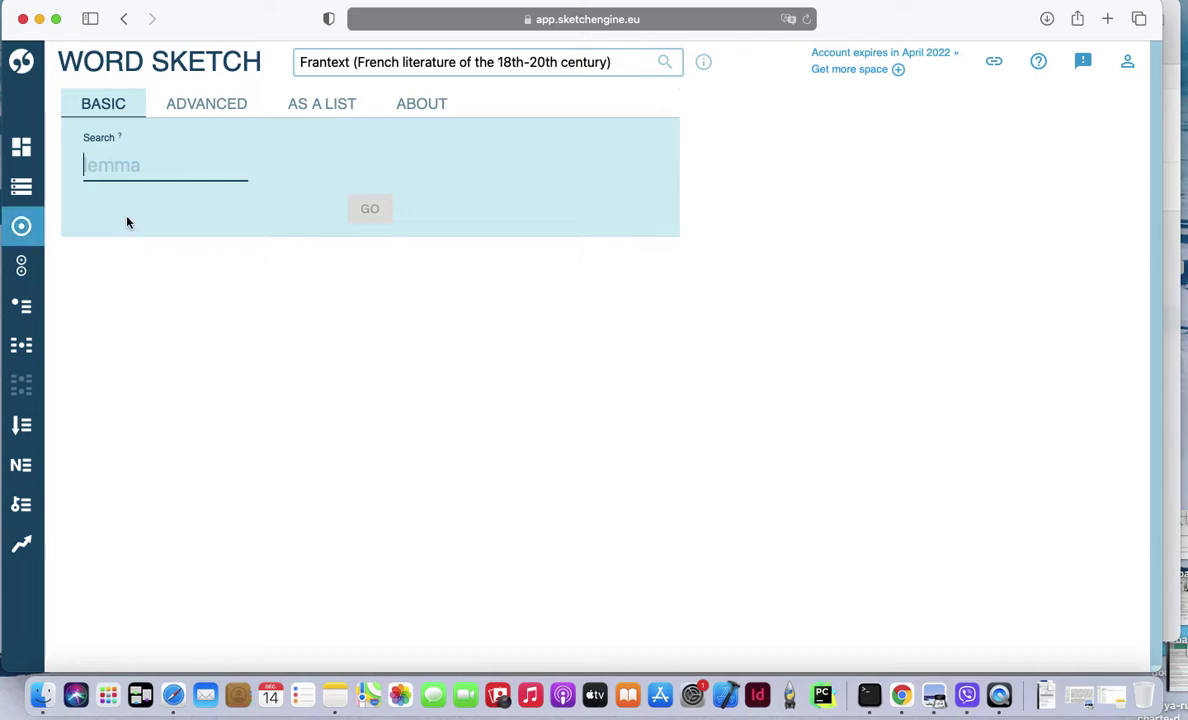
pyautogui.moveTo(84, 60); pyautogui.dragTo(268, 68)
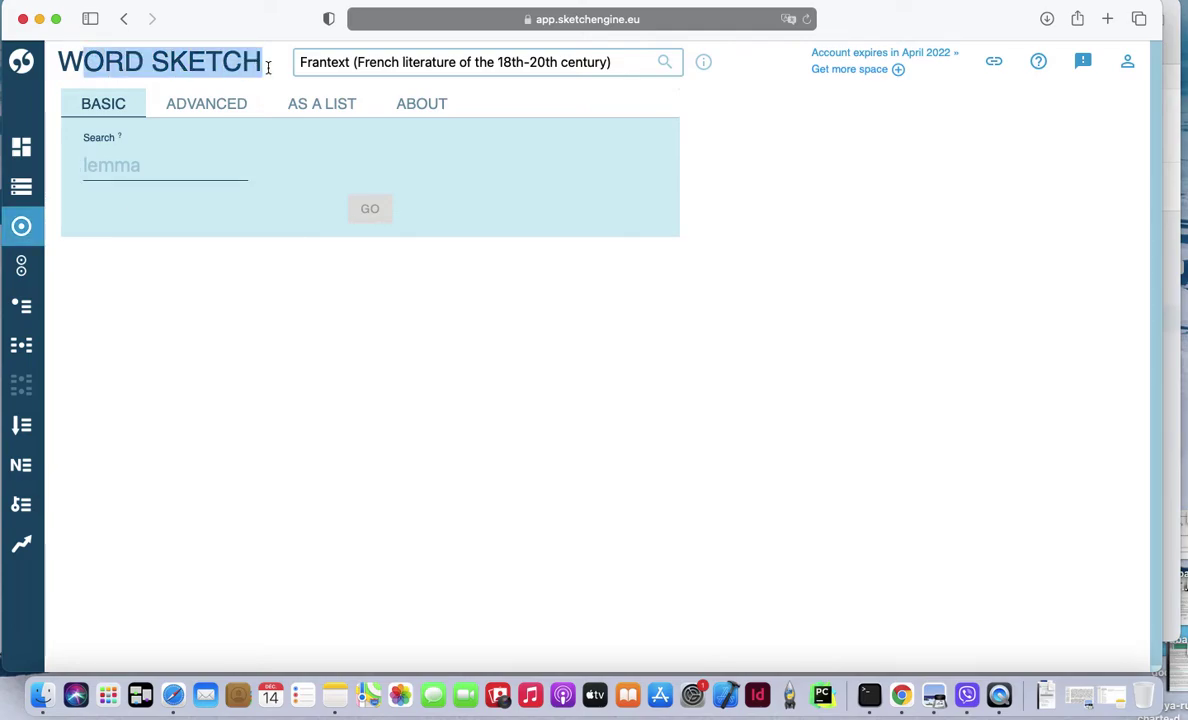
pyautogui.click(268, 68)
pyautogui.click(126, 168)
pyautogui.write('a')
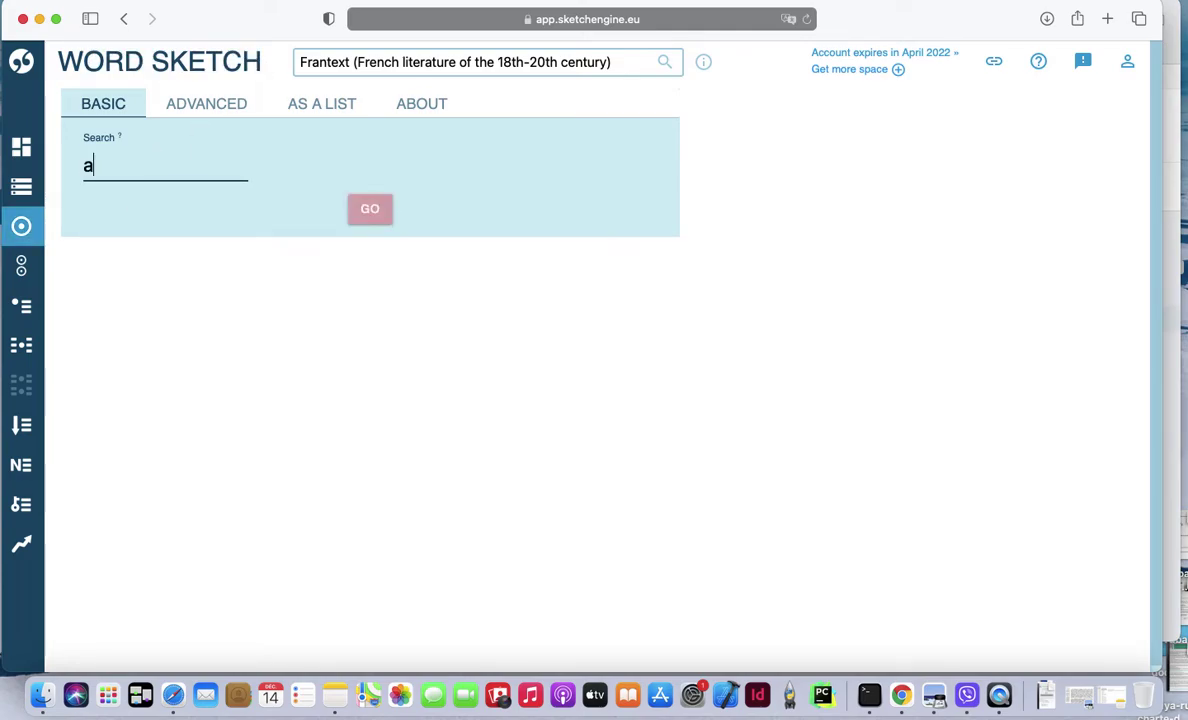
pyautogui.write('rbre')
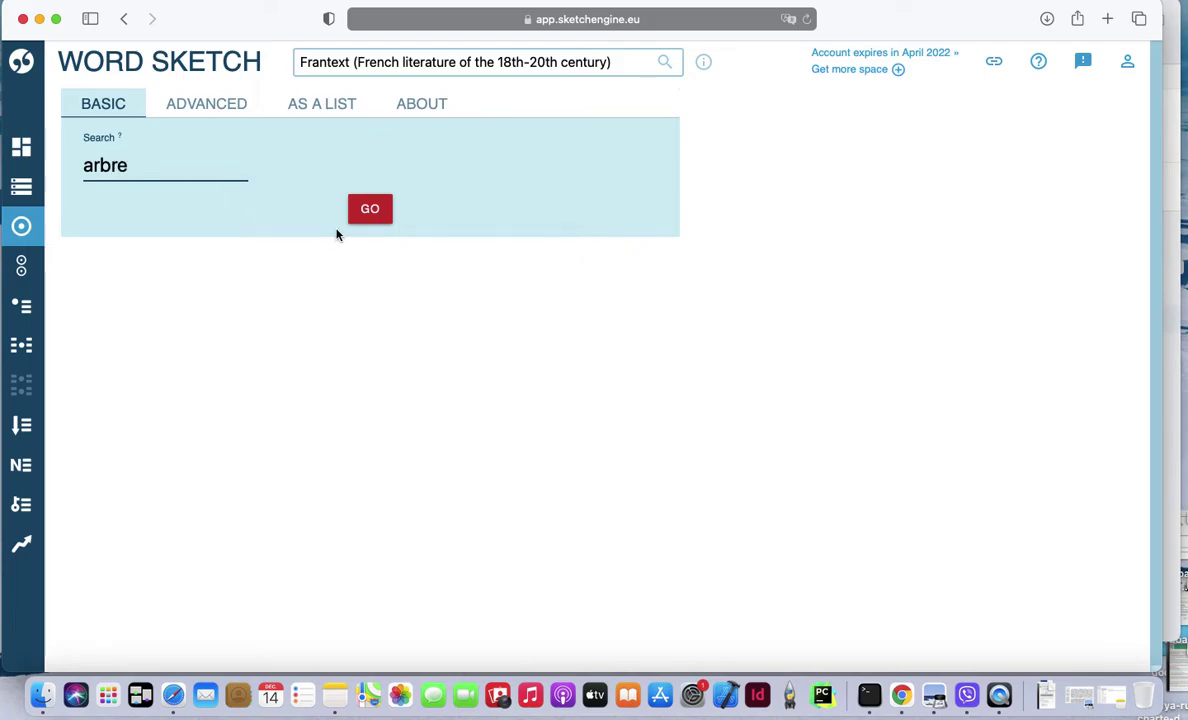
pyautogui.click(369, 208)
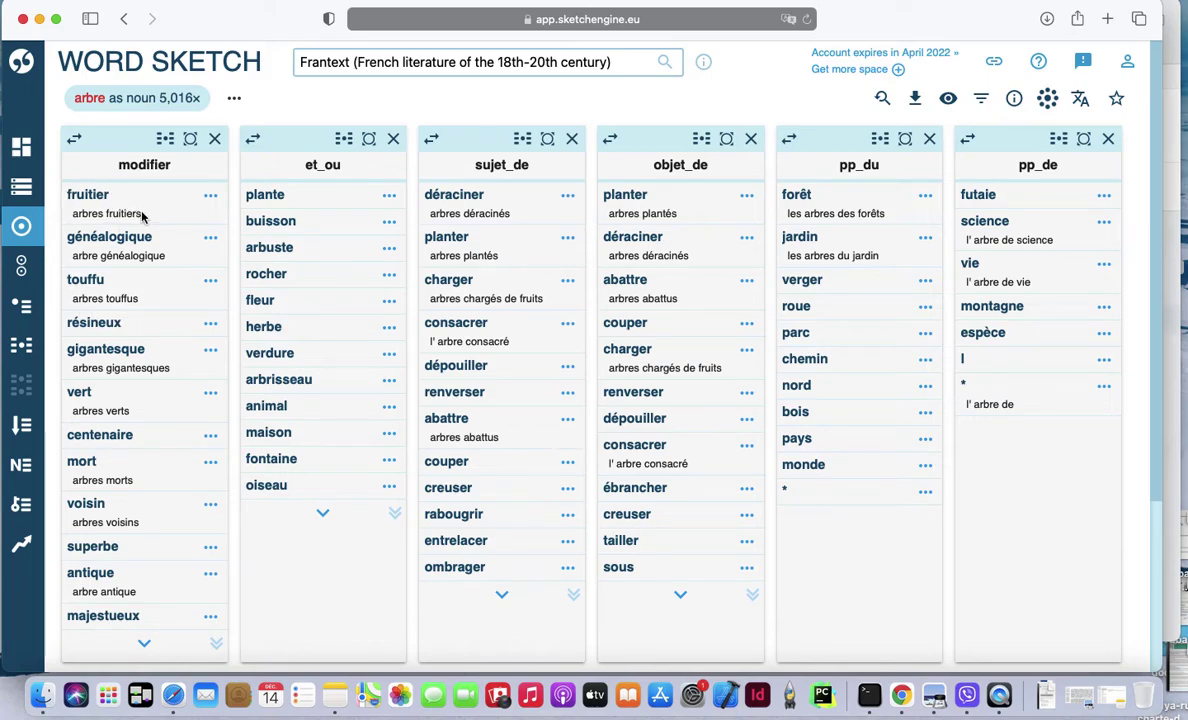
# Examine the collocation columns in the word sketch of "arbre", including the modifier "fruitier", and return to the dashboard
pyautogui.moveTo(150, 219); pyautogui.dragTo(69, 192)
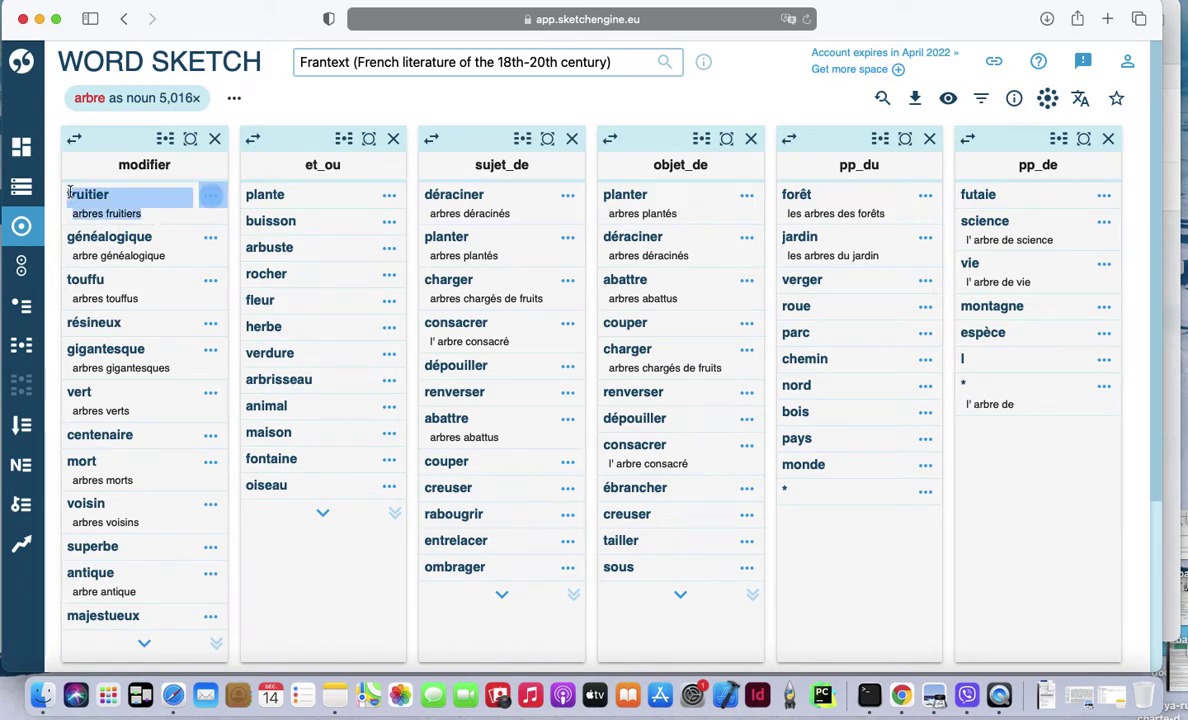
pyautogui.click(120, 212)
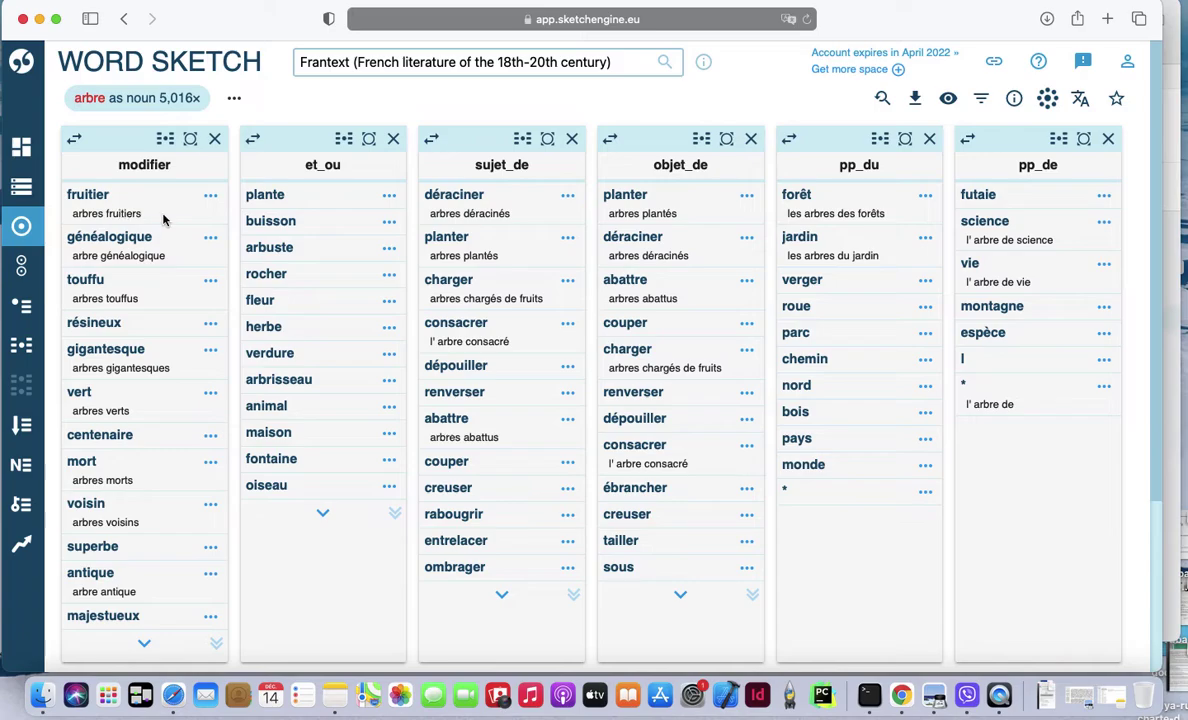
pyautogui.moveTo(165, 220); pyautogui.dragTo(63, 195)
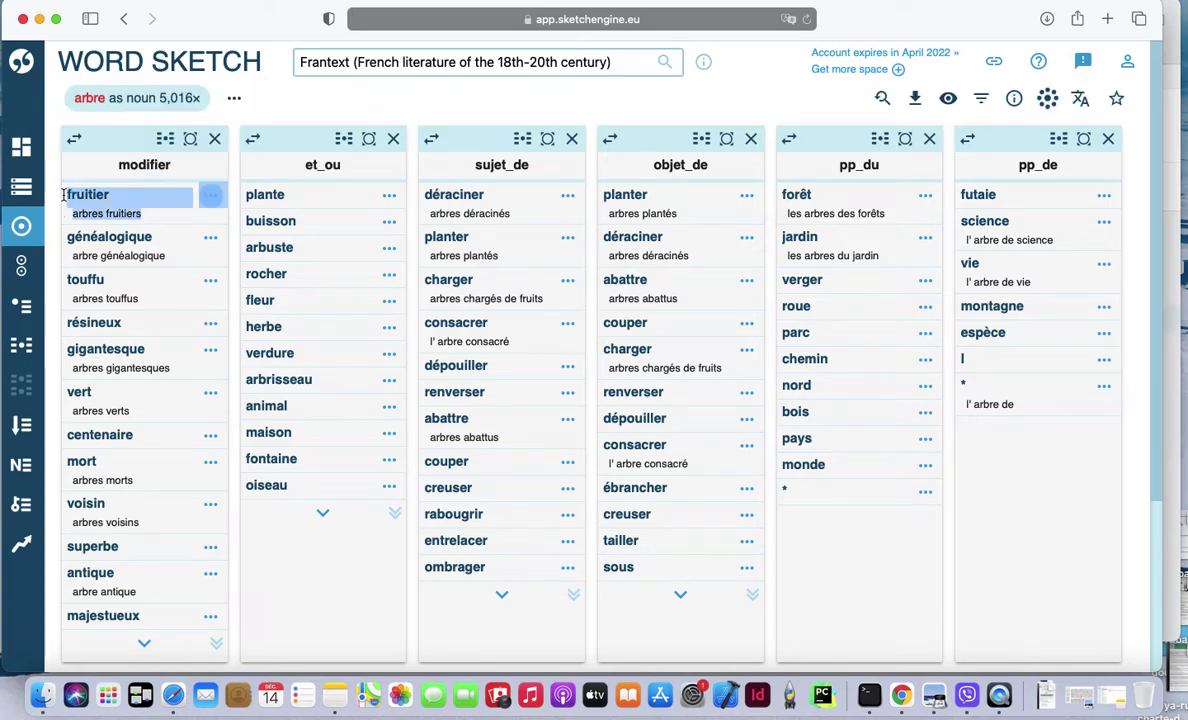
pyautogui.click(132, 213)
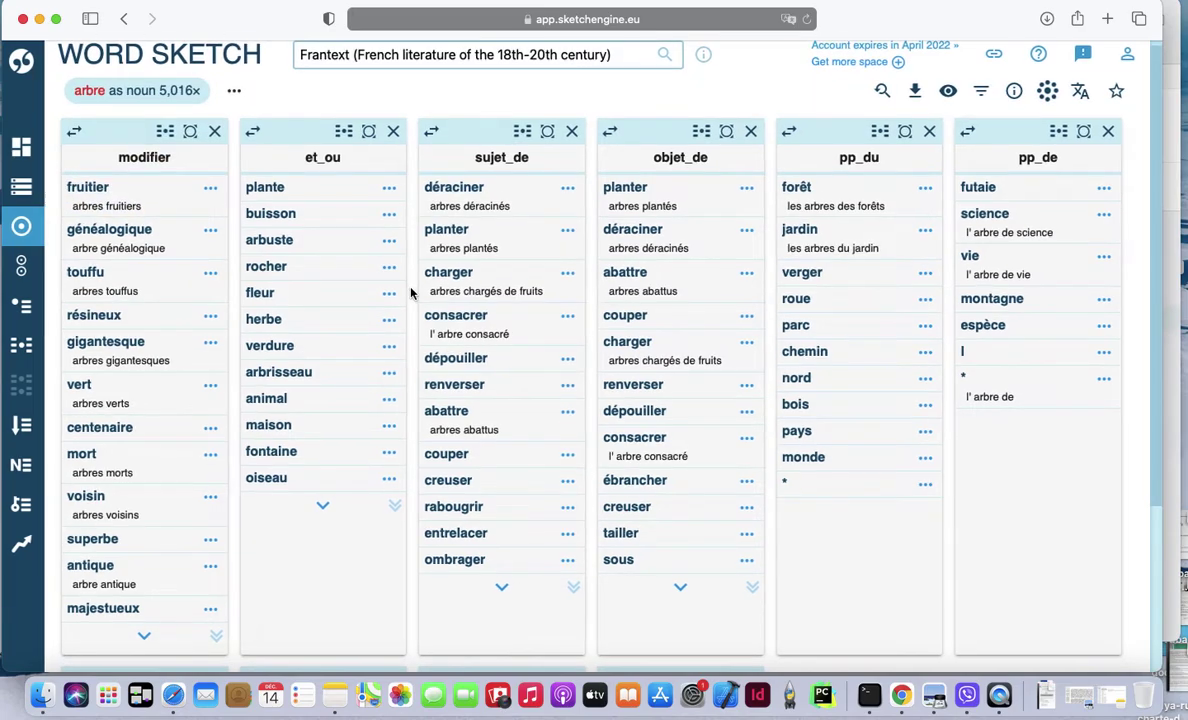
pyautogui.scroll(-3, 483, 291)
pyautogui.scroll(-3, 483, 291)
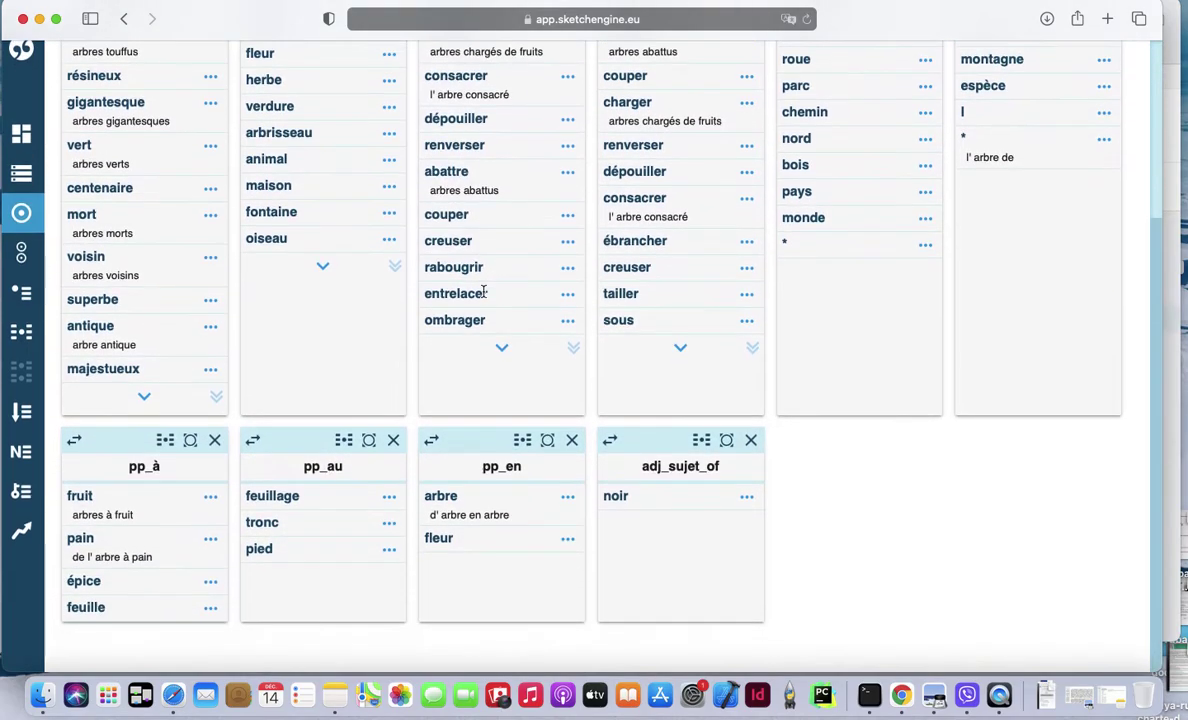
pyautogui.scroll(6, 483, 295)
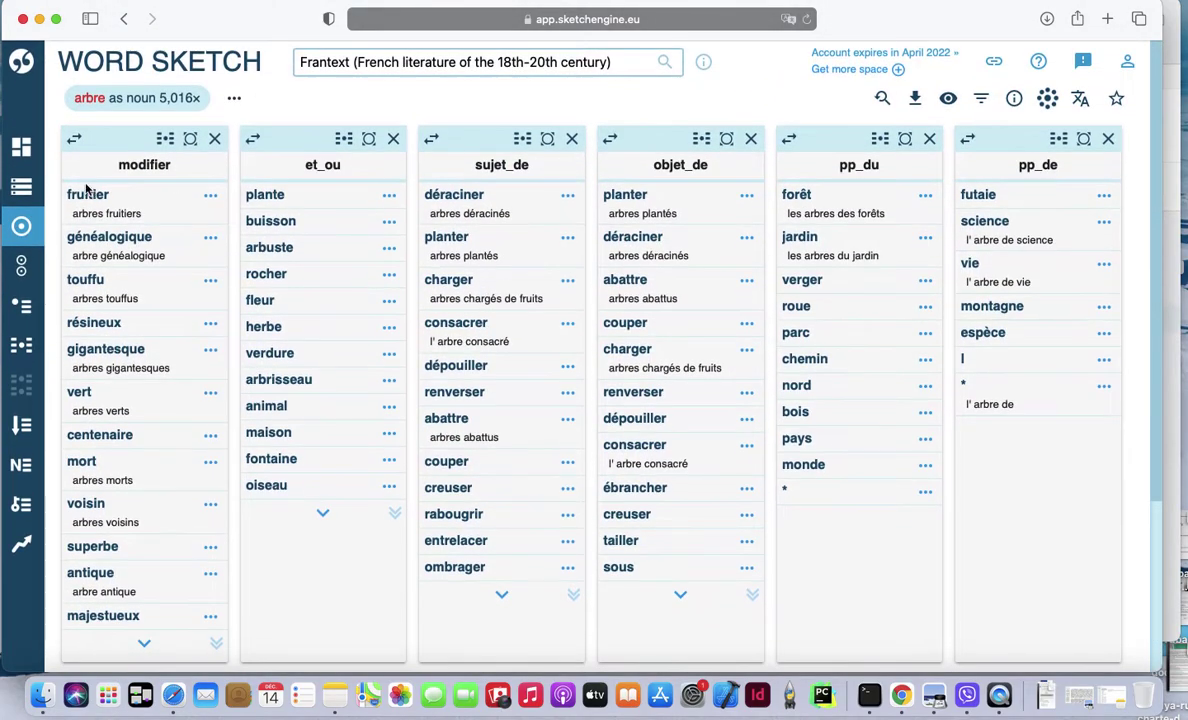
pyautogui.click(23, 148)
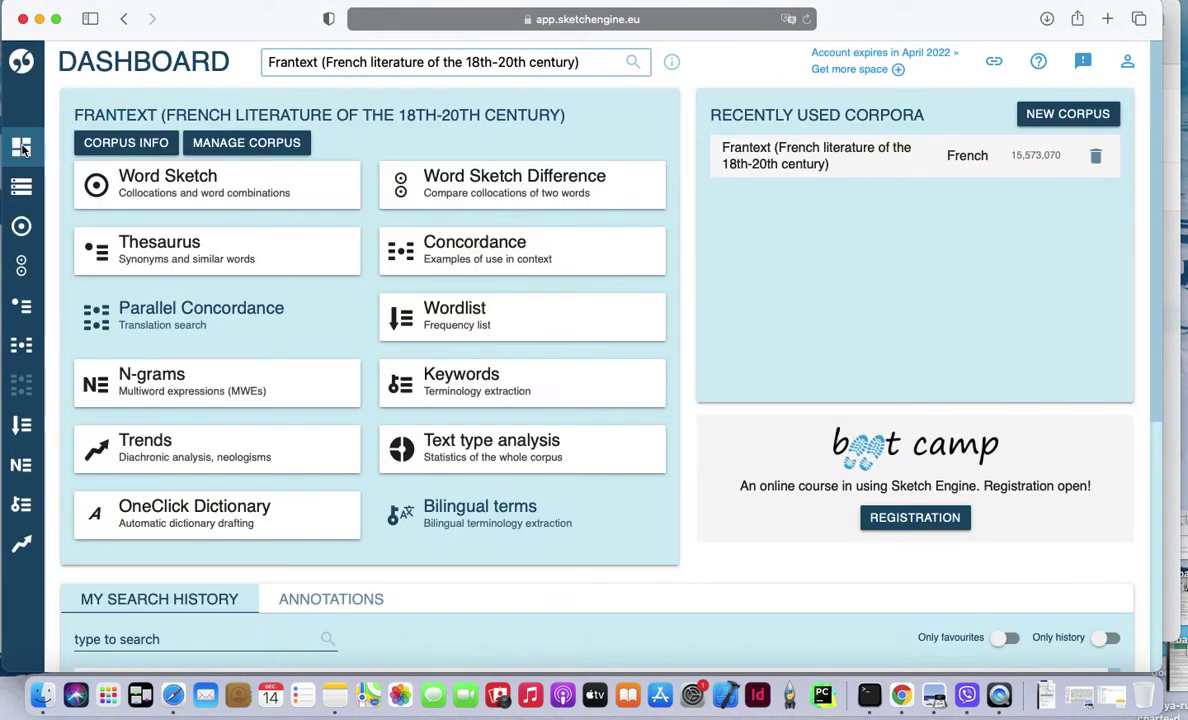